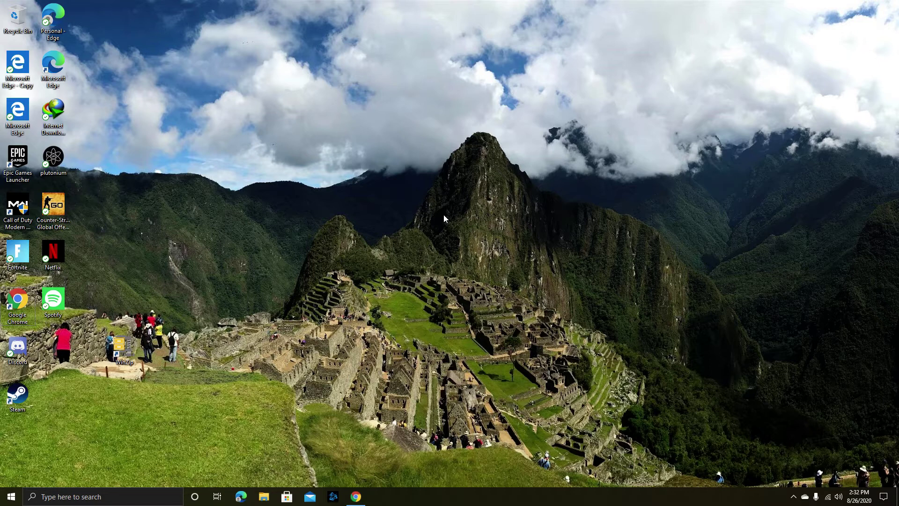
Search Windows for "power settings" and open the Power & sleep settings.
click(157, 494)
text(p)
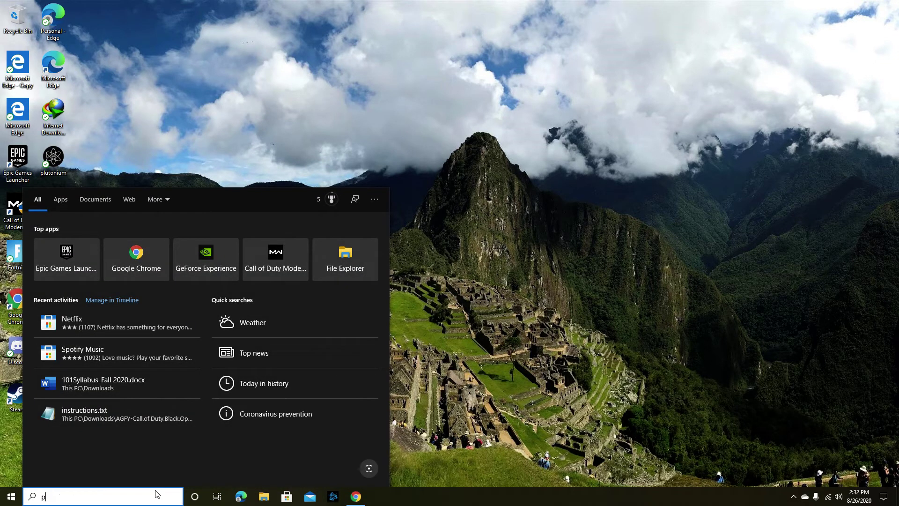
text(ower )
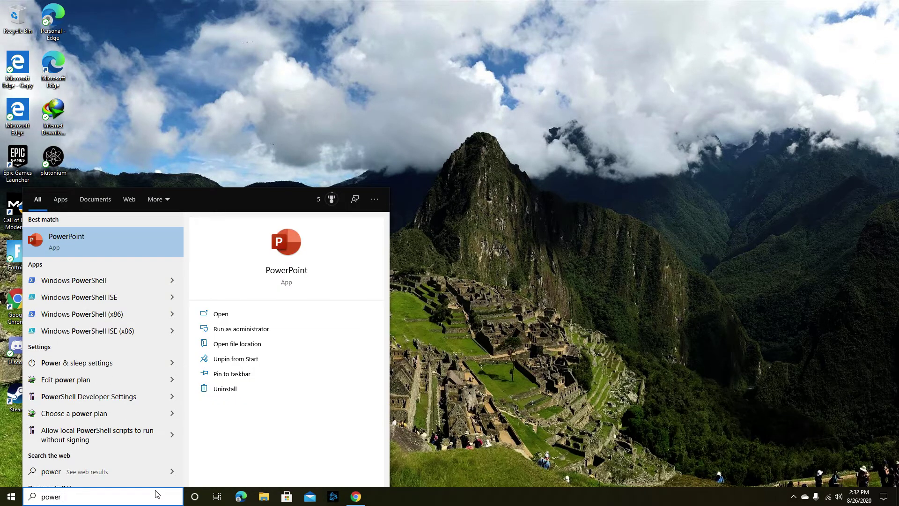
text(set)
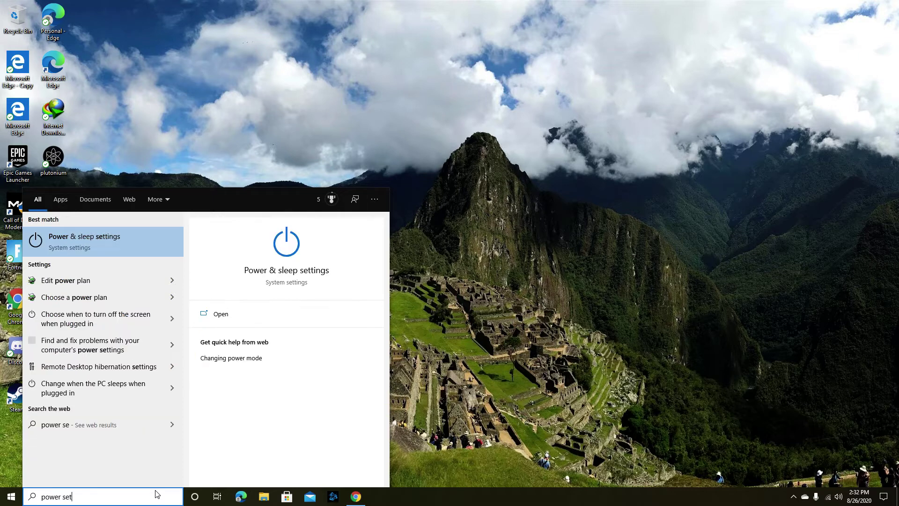
text(tihng)
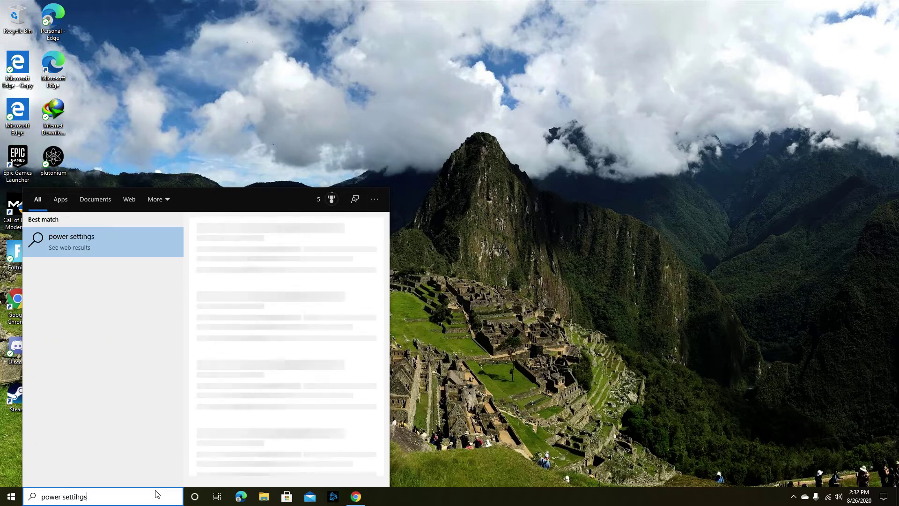
key(BackSpace)
key(BackSpace)
key(BackSpace)
text(gs)
key(BackSpace)
key(BackSpace)
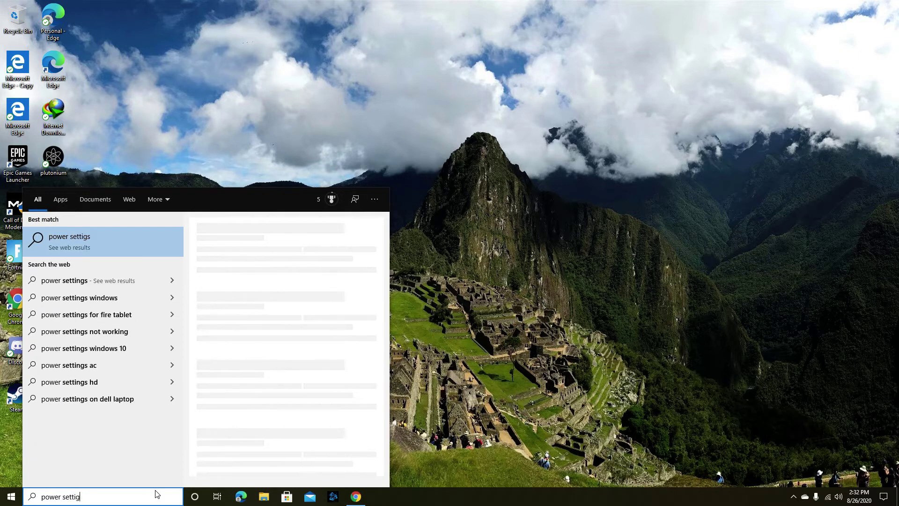
text(ngs)
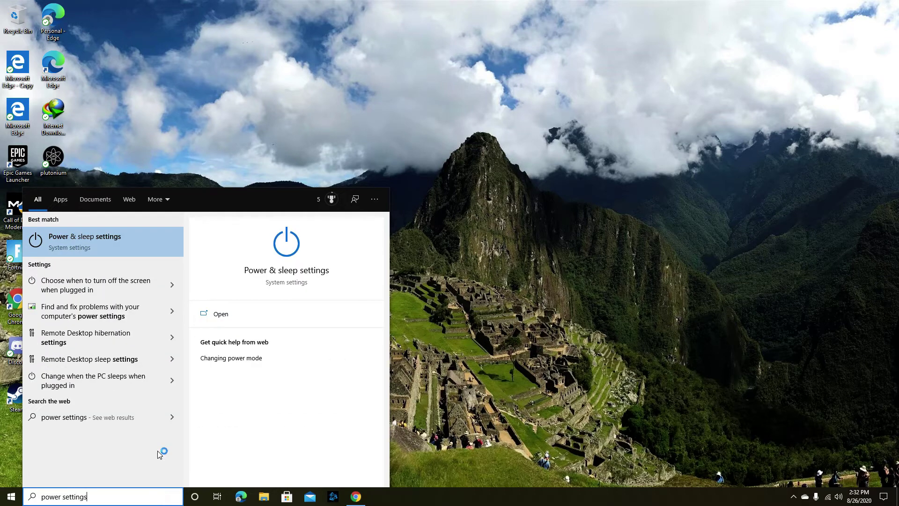
click(63, 256)
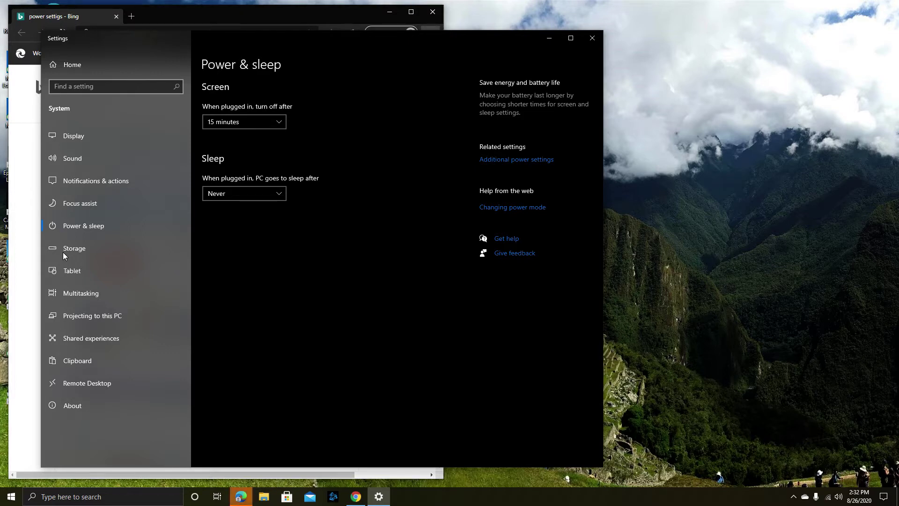
View the power plans in the additional power settings, close the stray Bing browser window, and minimize Power Options.
click(495, 161)
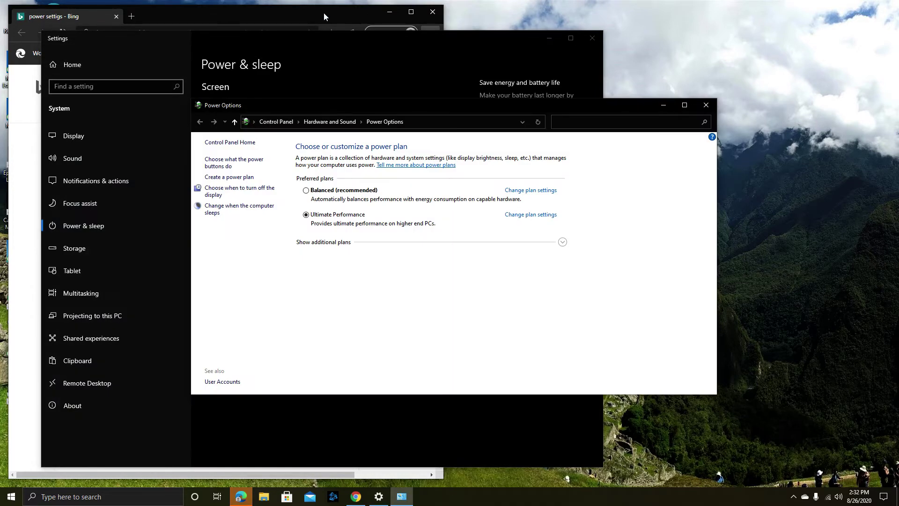
click(433, 12)
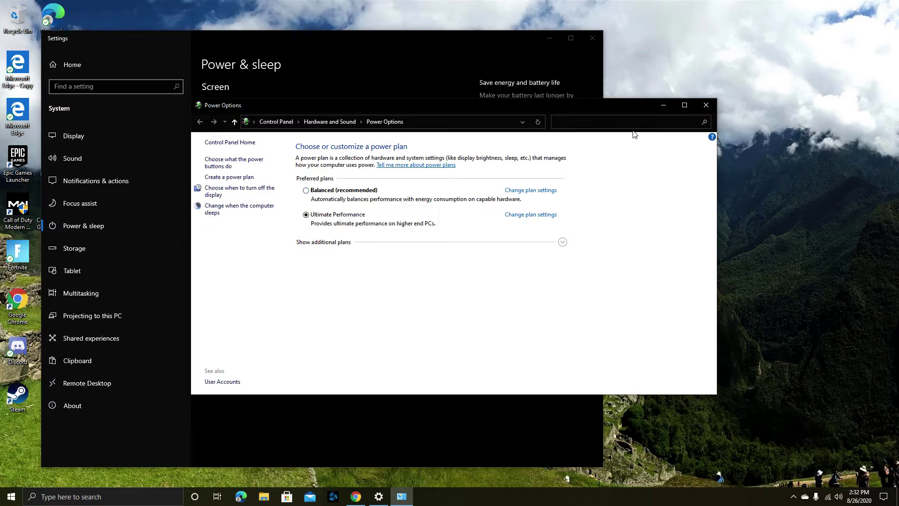
click(669, 103)
Search Windows for "command Prompt" and clear the search text.
click(172, 492)
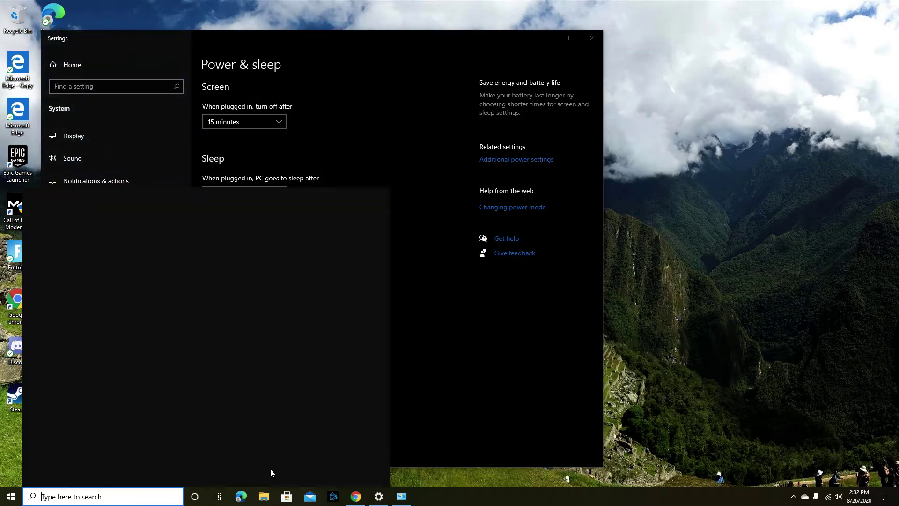
text(command Prompt)
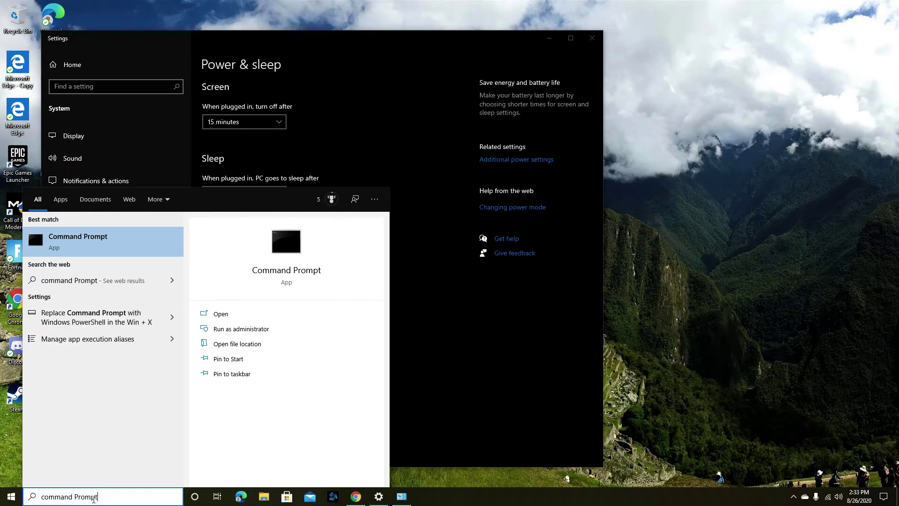
click(30, 493)
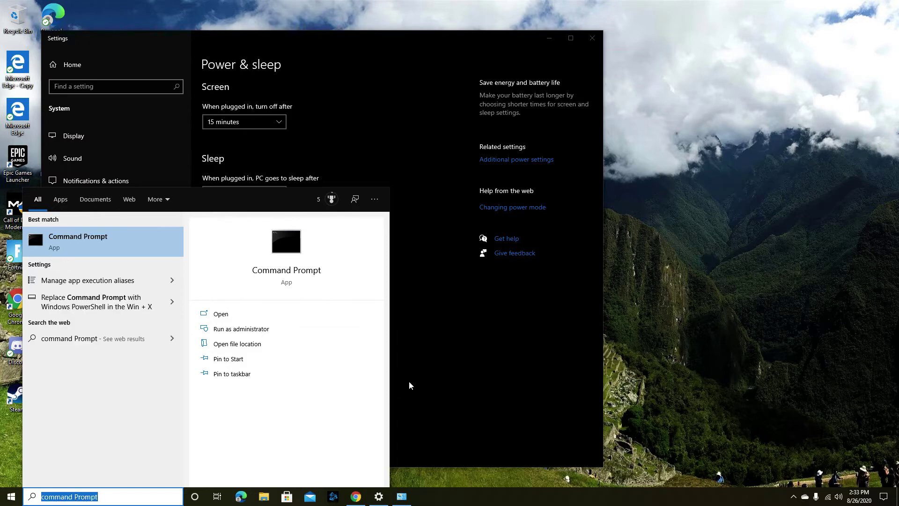
key(BackSpace)
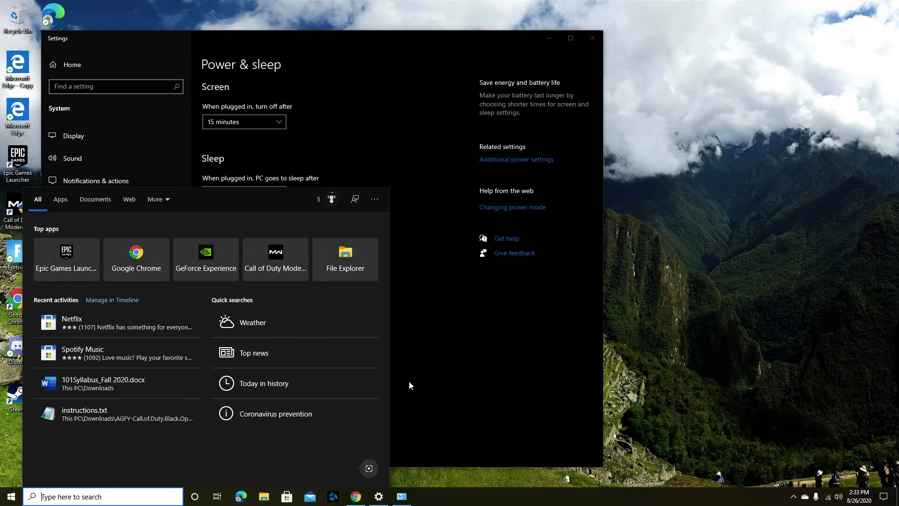
Enter the partial command "powercfg -duplicatescheme e9a42bo2-d5df" in the Windows search and discard it.
text(power)
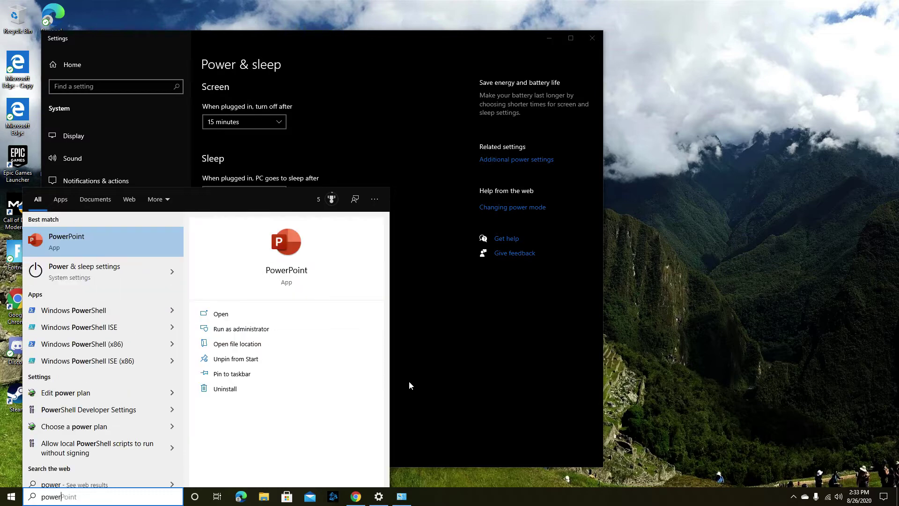
text(cf)
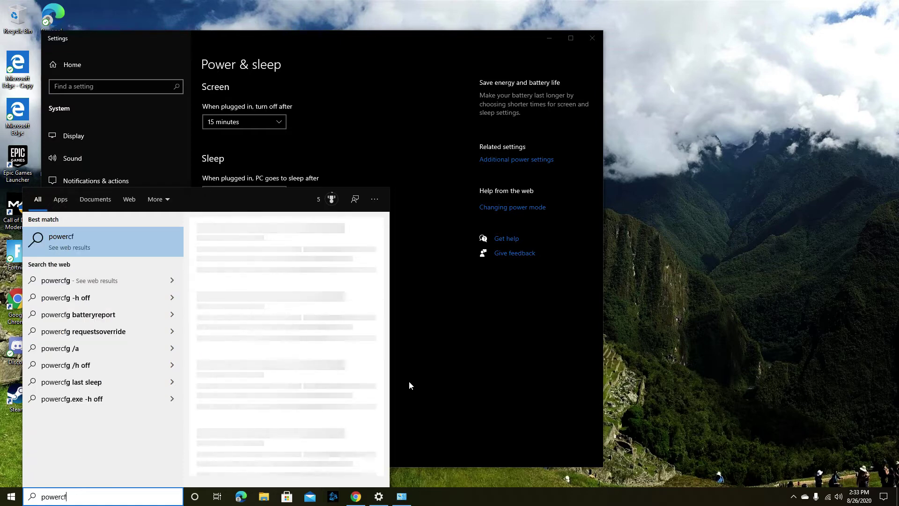
text(g -)
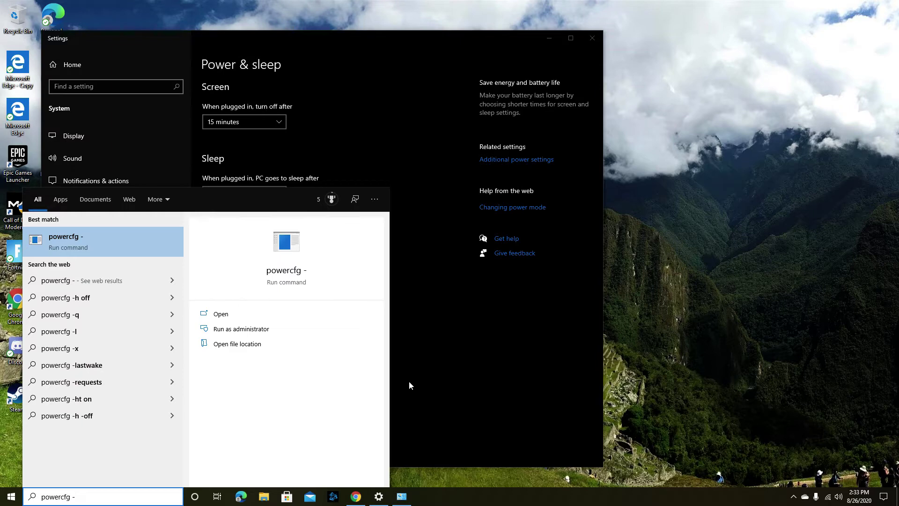
text(duplic)
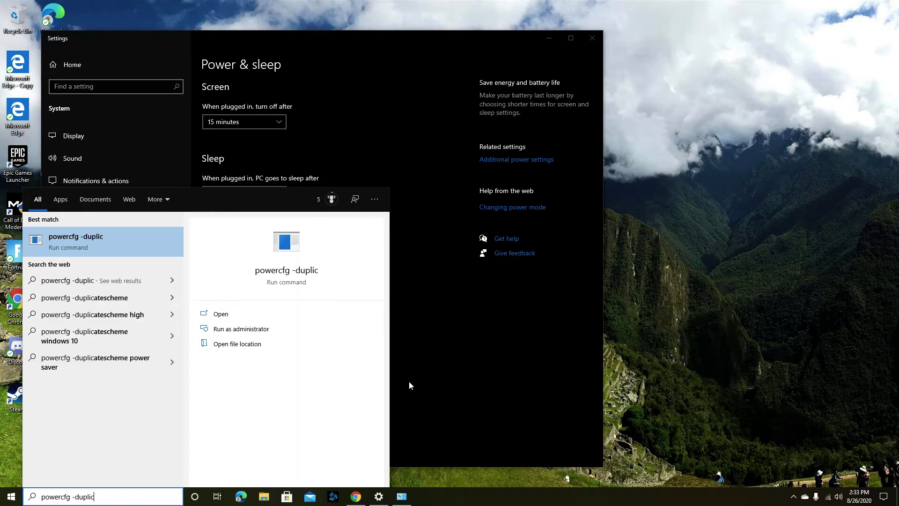
text(atesch)
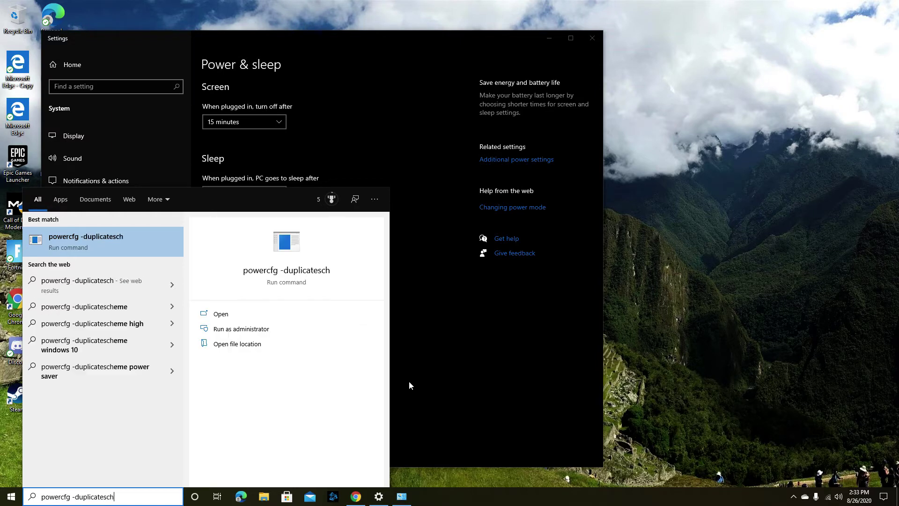
text(eme)
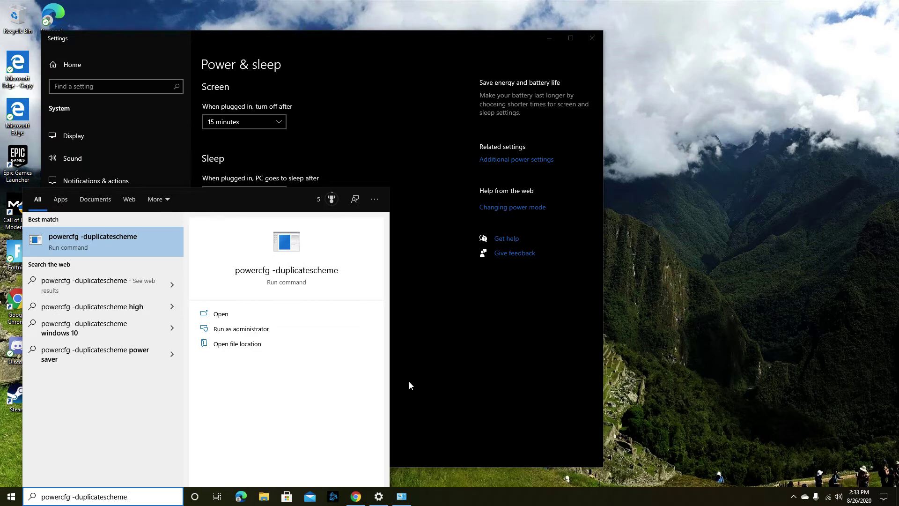
text( e9a4)
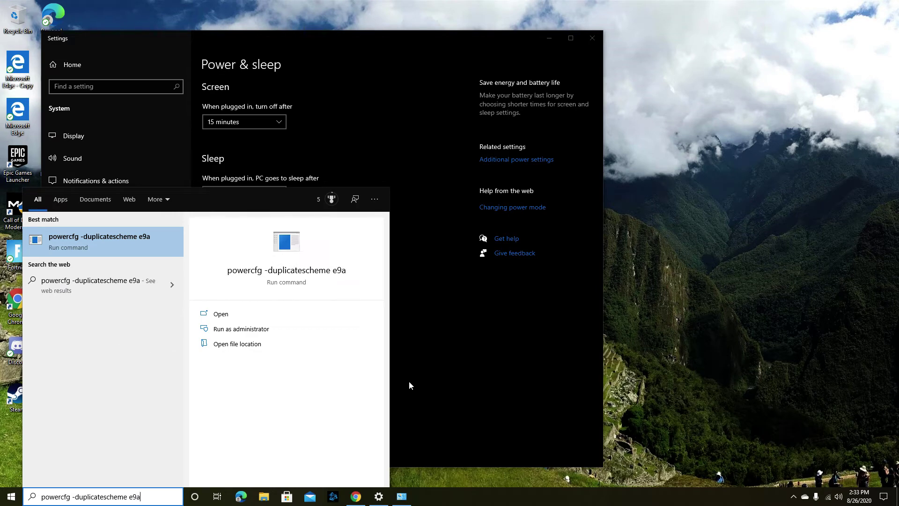
text(2)
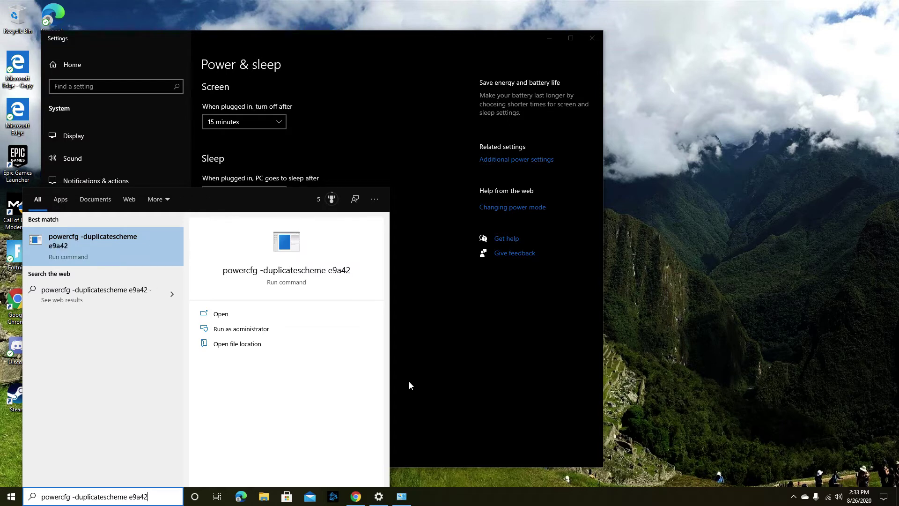
text(bo2)
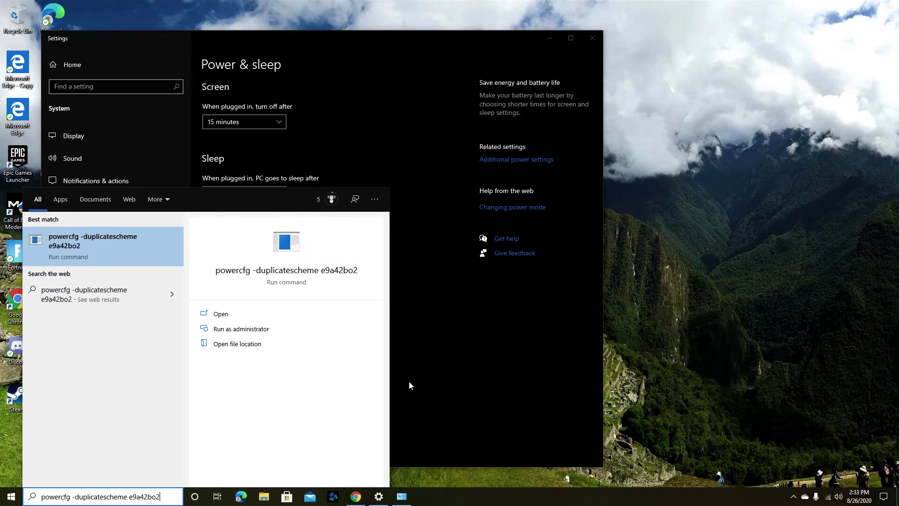
text(-d)
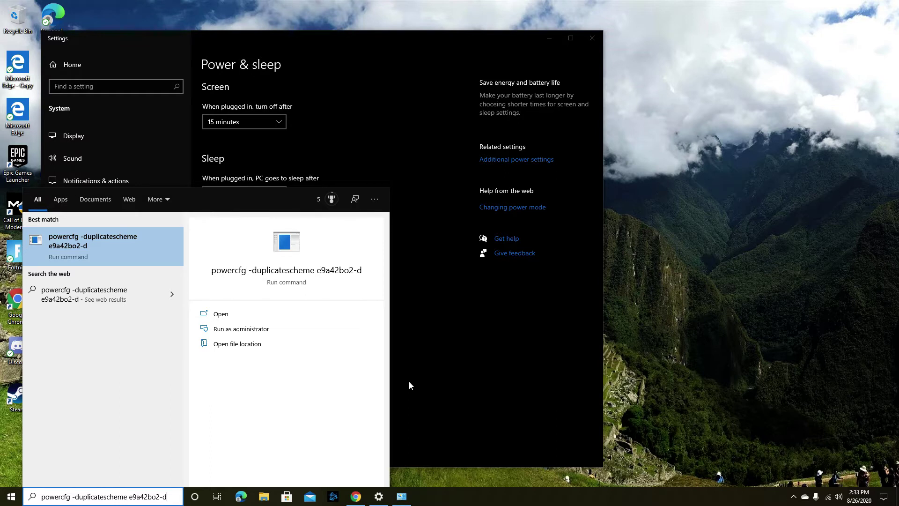
text(5df)
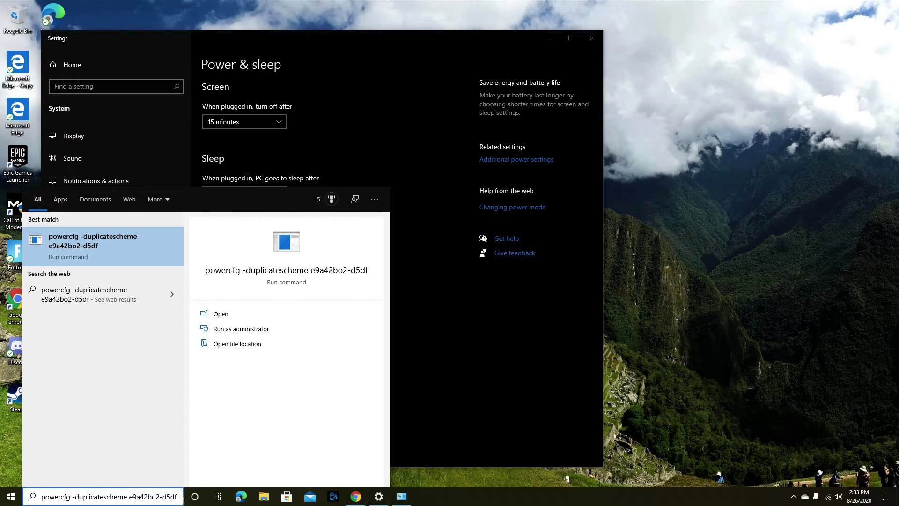
drag(183, 500, 14, 497)
text(\)
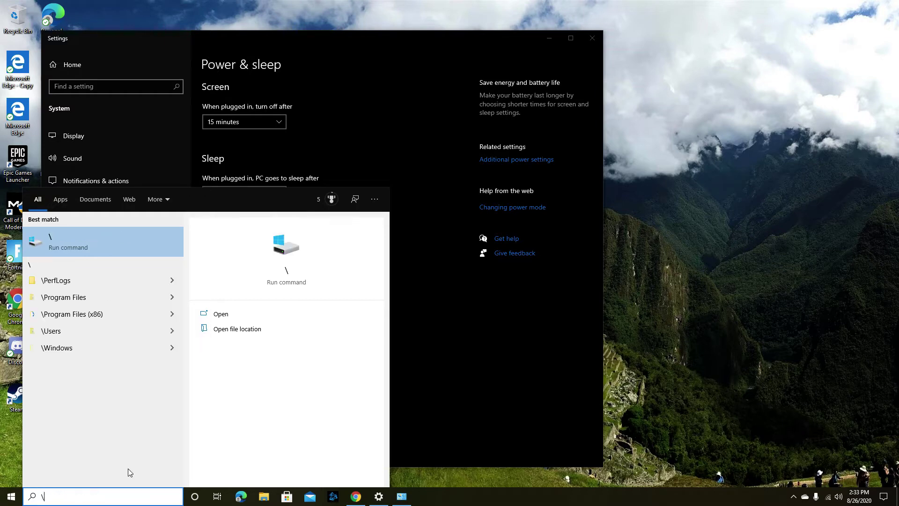
key(BackSpace)
key(Escape)
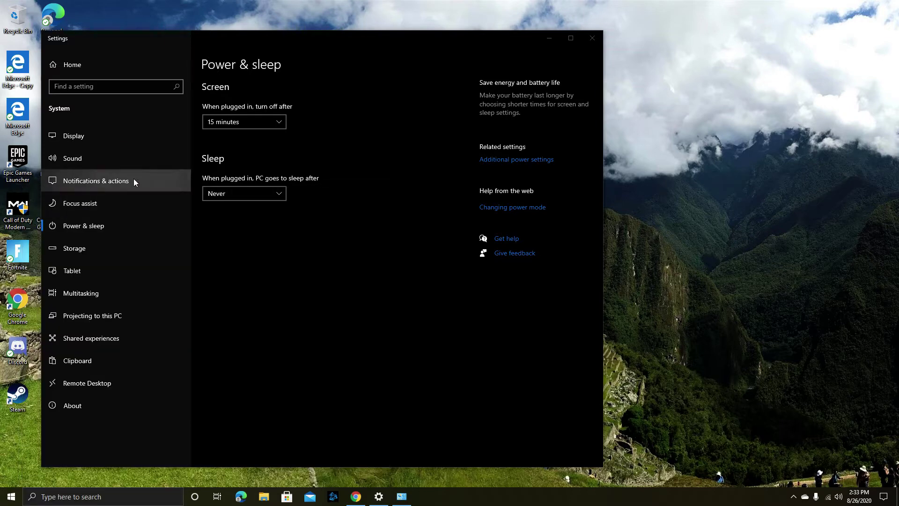
Check the power plans in the additional power settings again, and close both the Power Options and Settings windows.
click(506, 160)
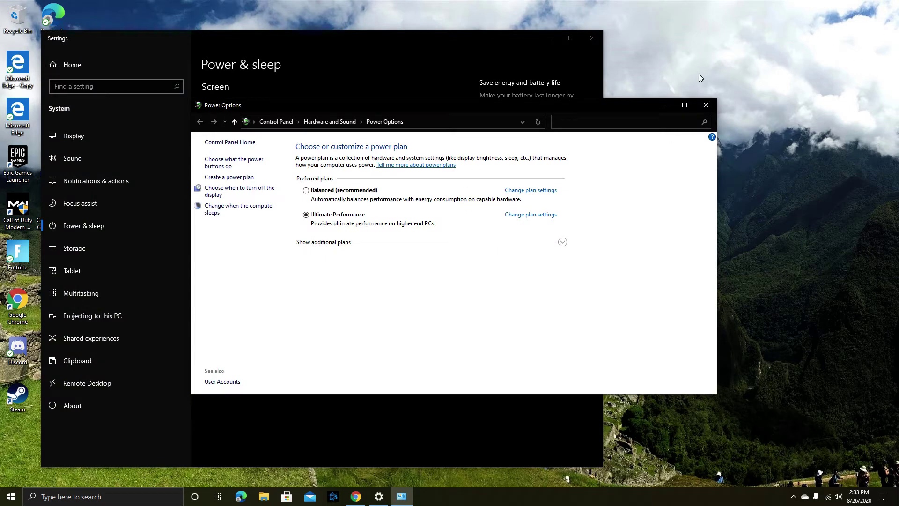
click(706, 105)
click(592, 38)
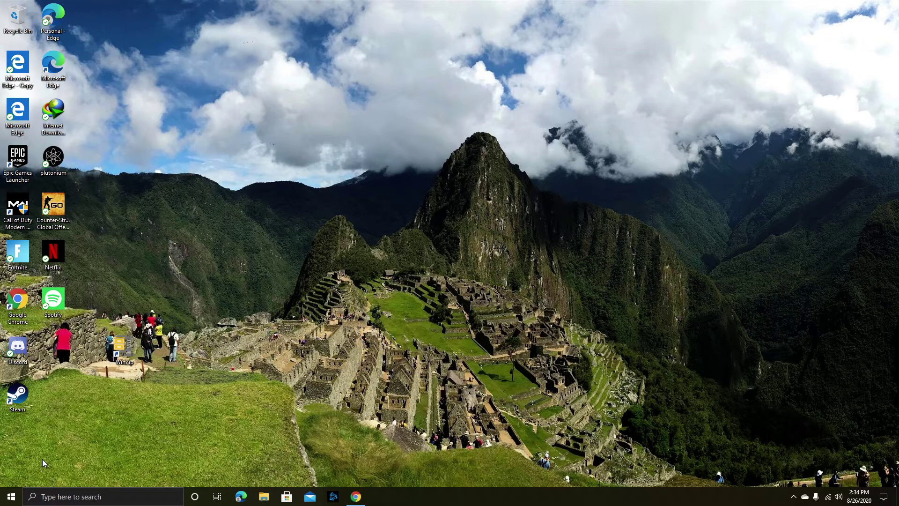
Open the NVIDIA Control Panel from the desktop, show the Adjust Image Settings with Preview page, and reposition its window.
right_click(396, 197)
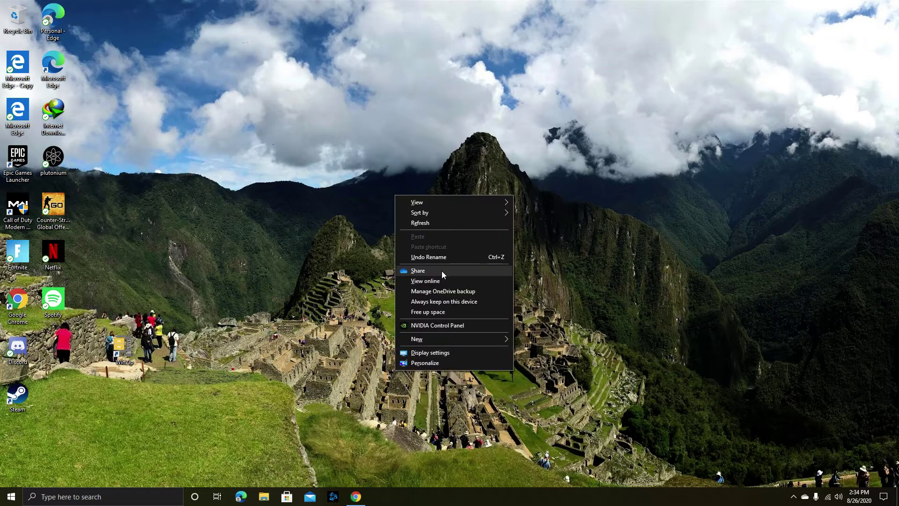
click(453, 323)
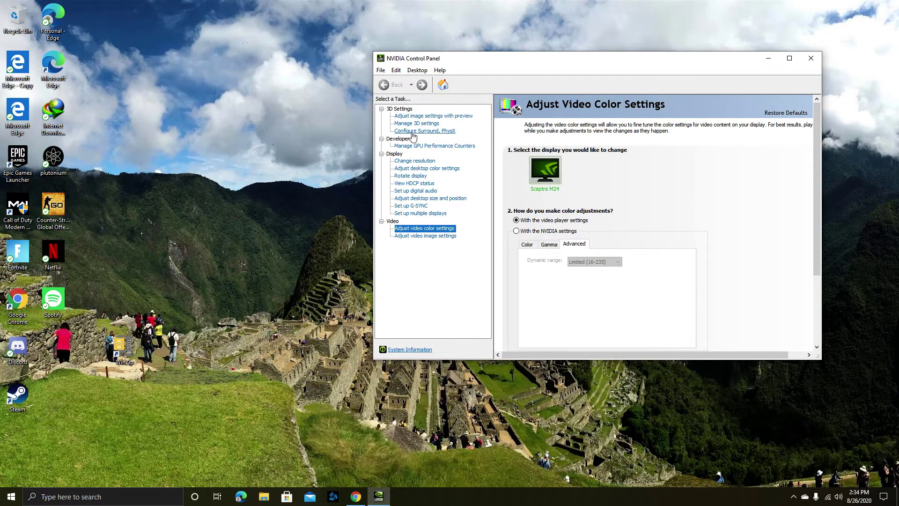
click(429, 116)
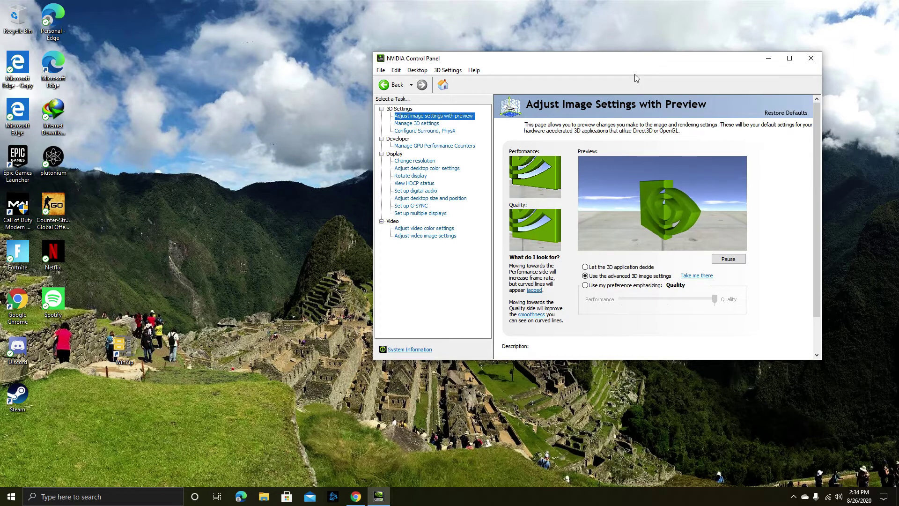
drag(608, 61, 506, 39)
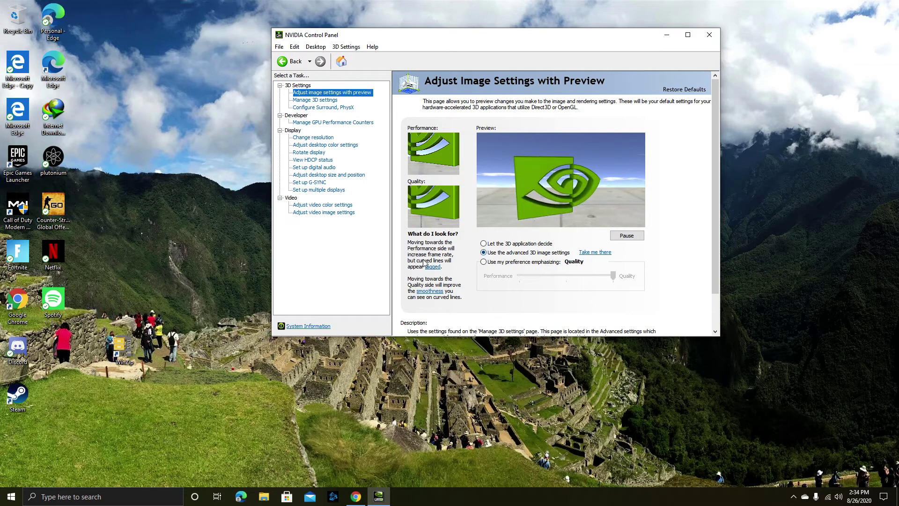
Examine all global settings on the Manage 3D Settings page, from Image Sharpening through Virtual Reality - Variable Rate Super Sampling.
click(315, 99)
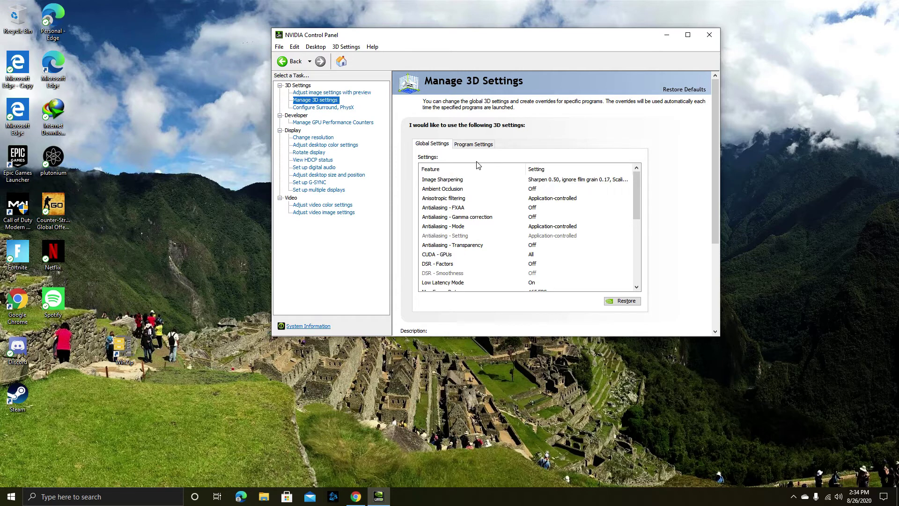
click(553, 181)
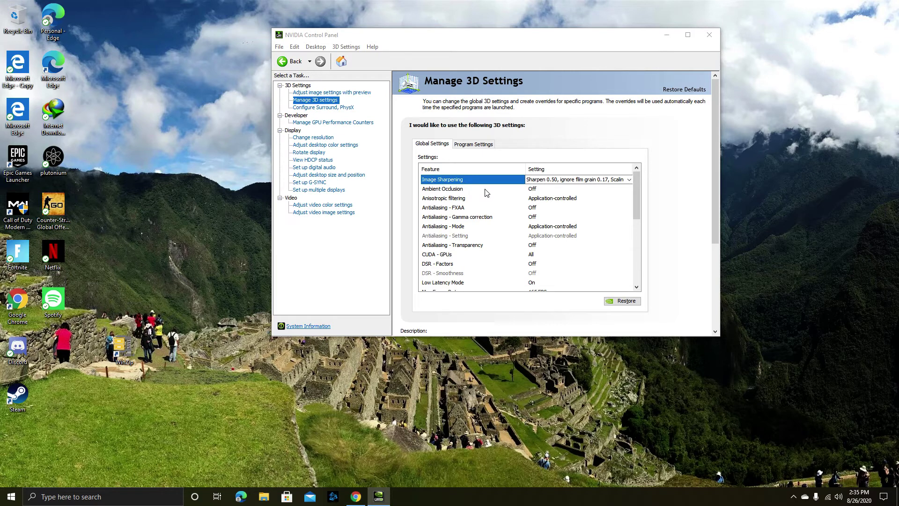
click(460, 191)
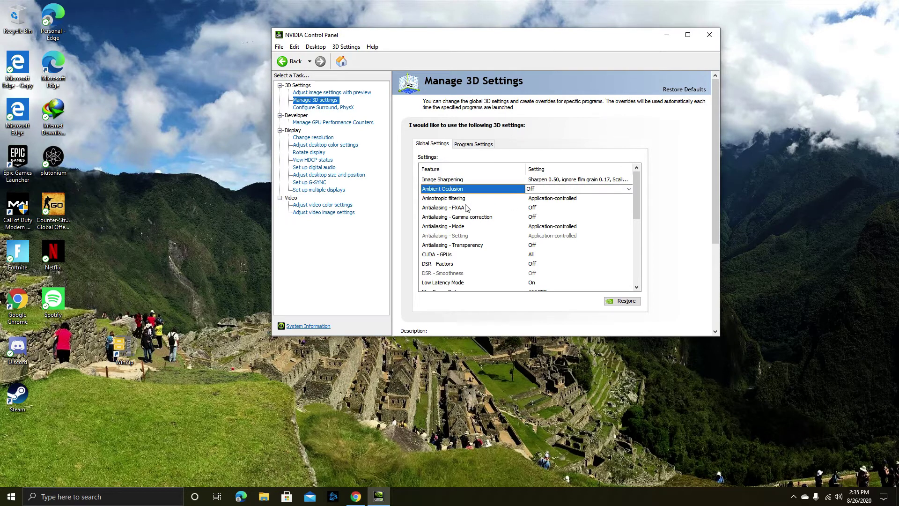
scroll(462, 211, down, 1)
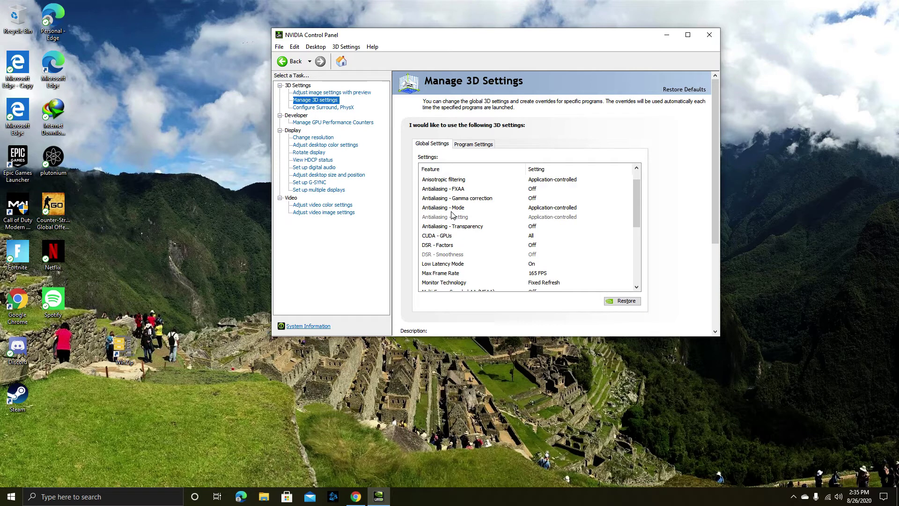
scroll(498, 246, down, 1)
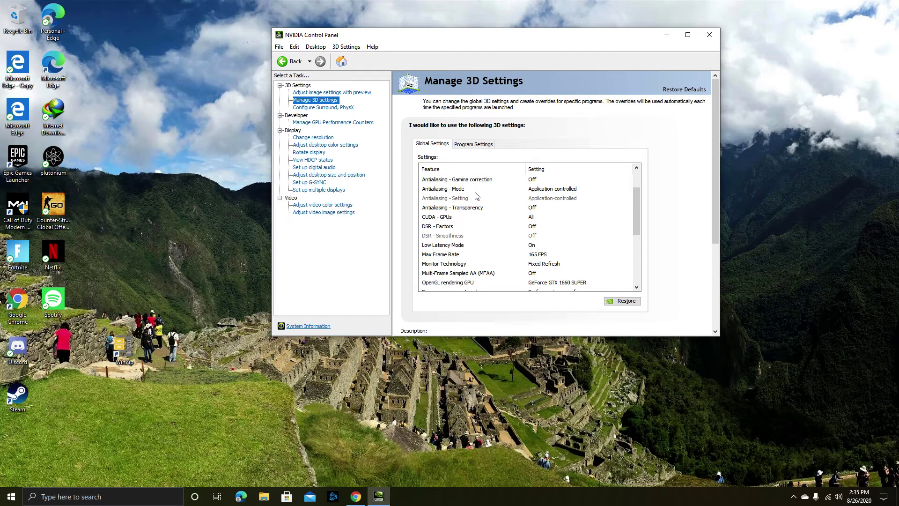
scroll(495, 229, down, 1)
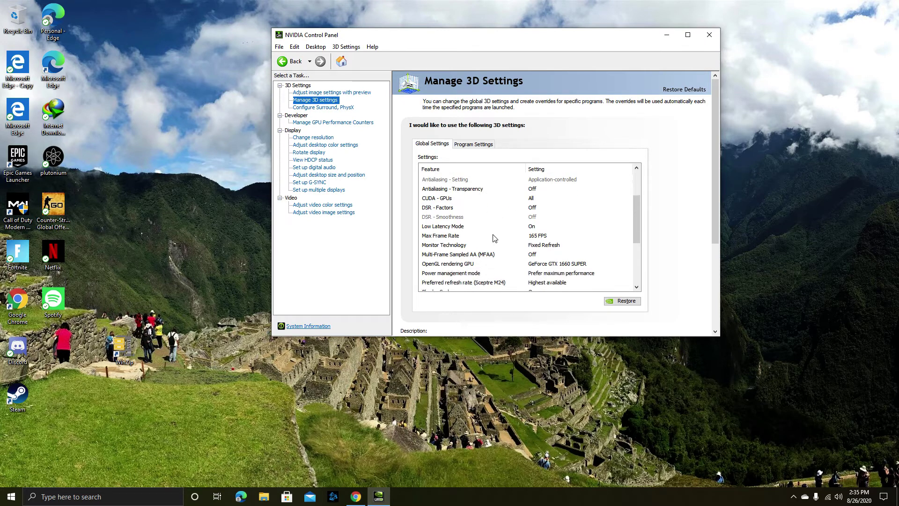
scroll(467, 238, down, 1)
scroll(467, 237, up, 1)
scroll(532, 247, down, 2)
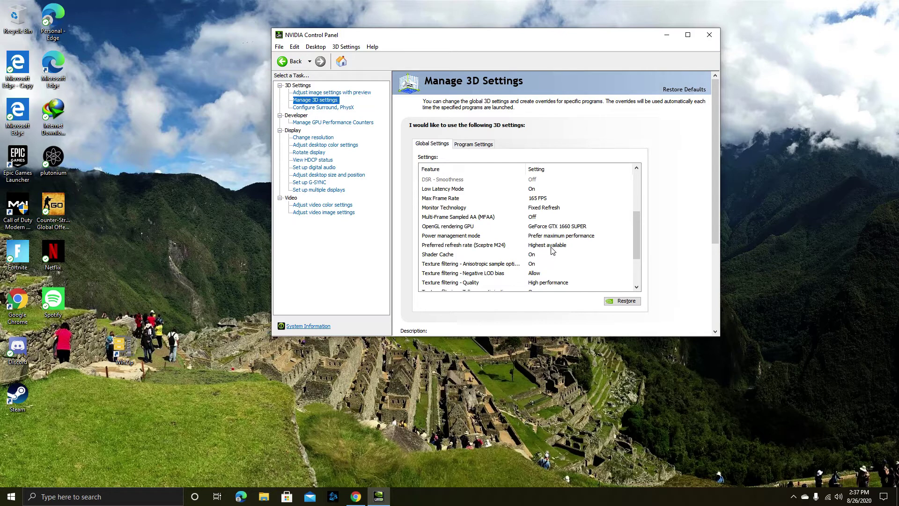
scroll(539, 280, down, 1)
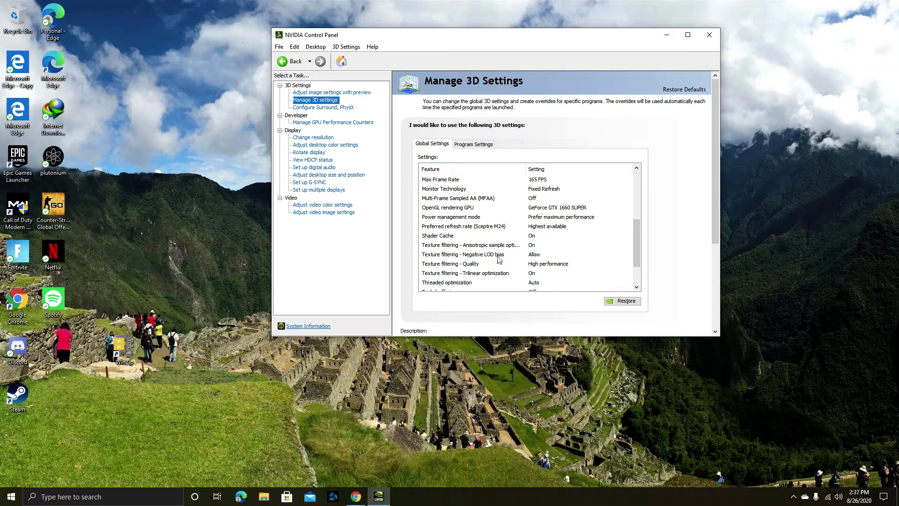
scroll(499, 260, down, 1)
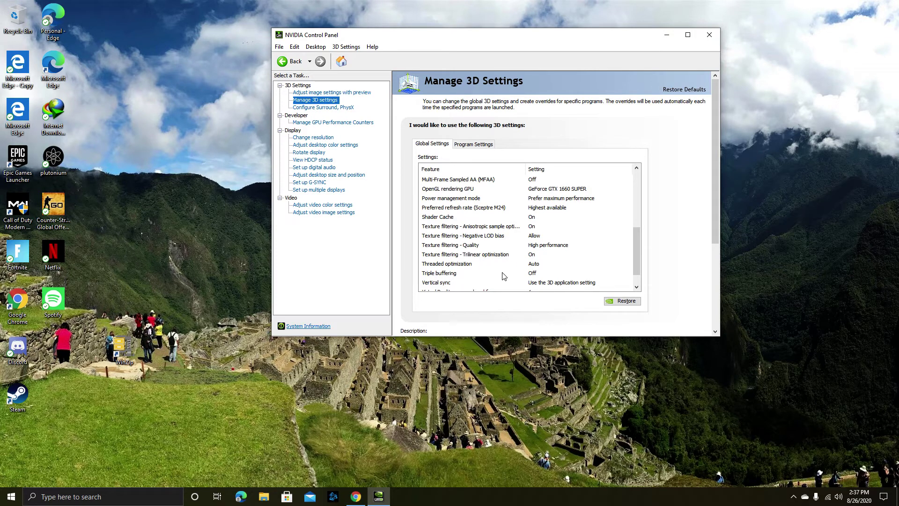
scroll(482, 290, down, 1)
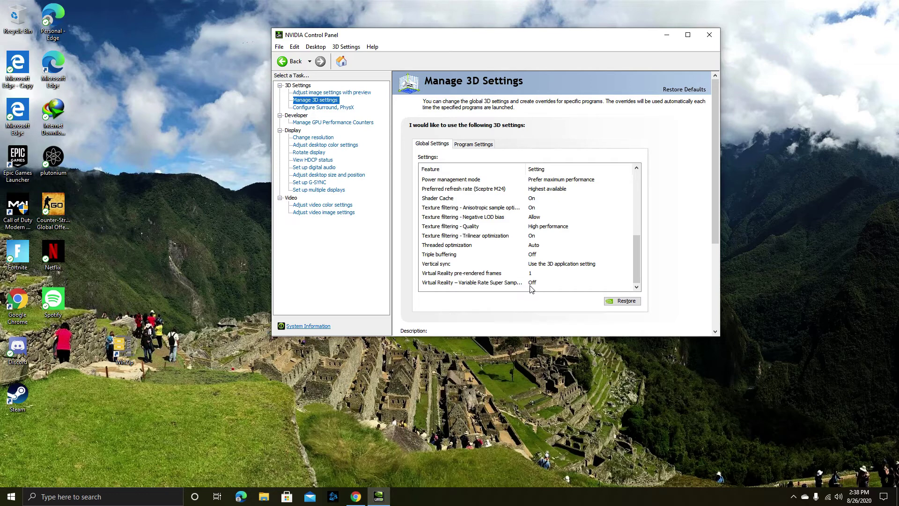
View the Surround and PhysX configuration, GPU performance counter, resolution and desktop color settings pages.
click(323, 107)
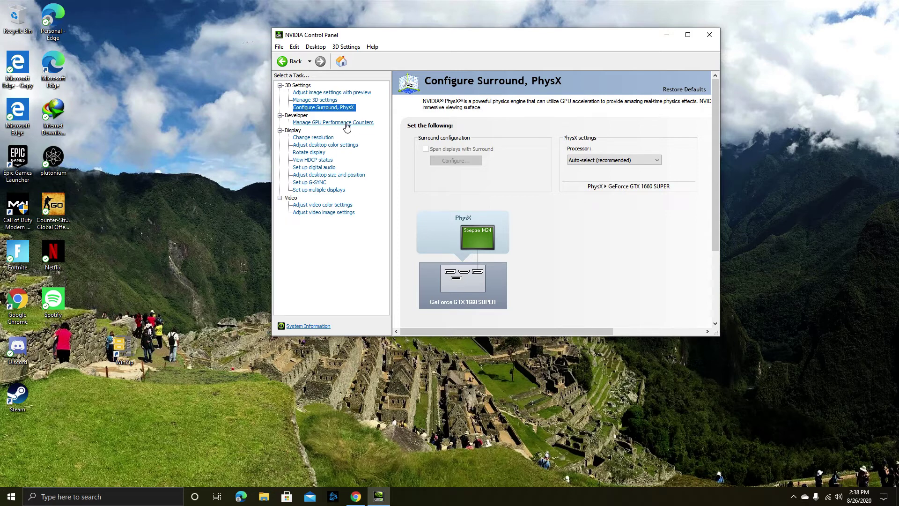
click(346, 123)
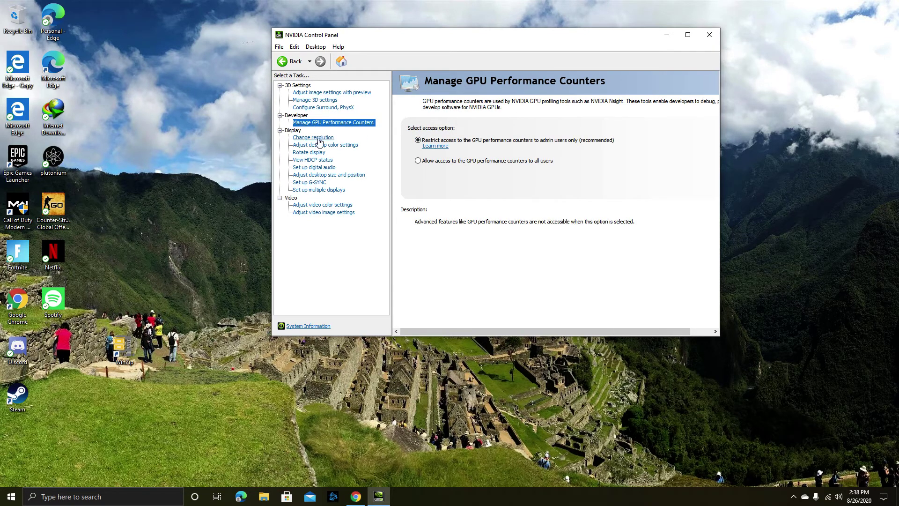
click(313, 138)
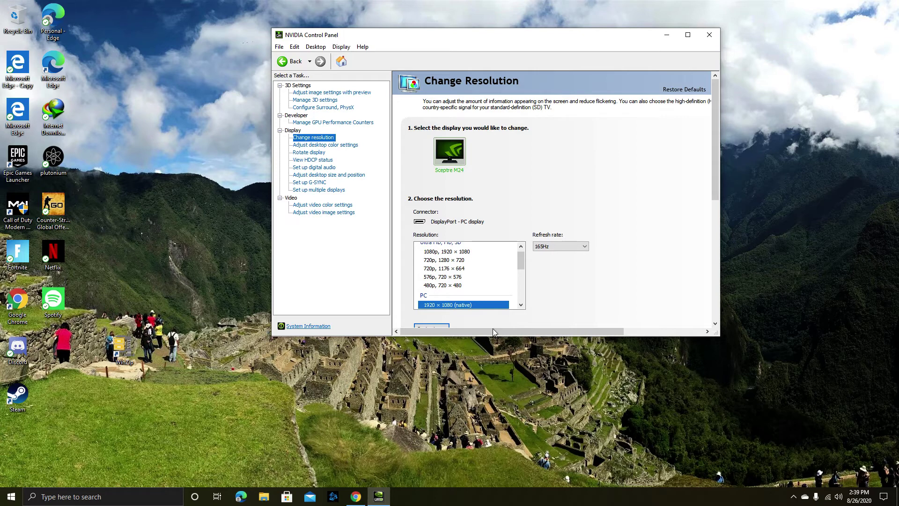
click(332, 146)
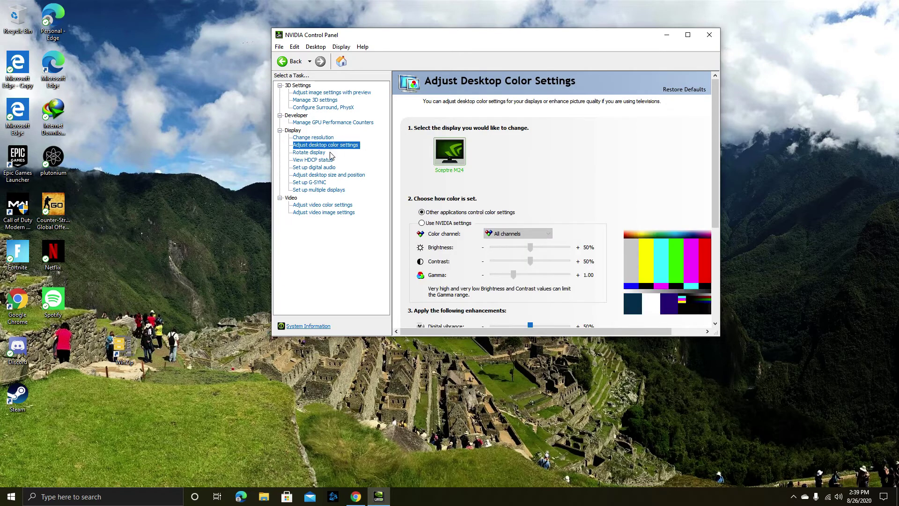
scroll(678, 226, down, 3)
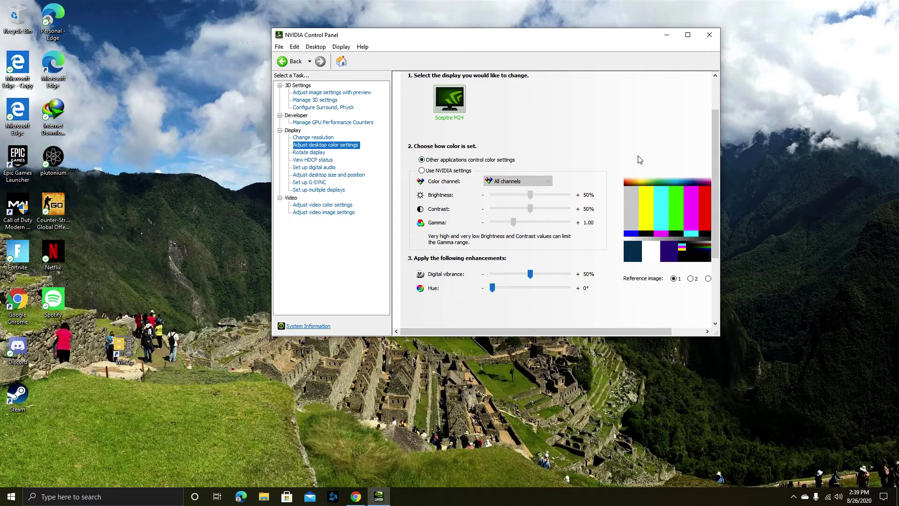
View the display rotation, HDCP status, digital audio, and desktop size and position pages.
click(324, 153)
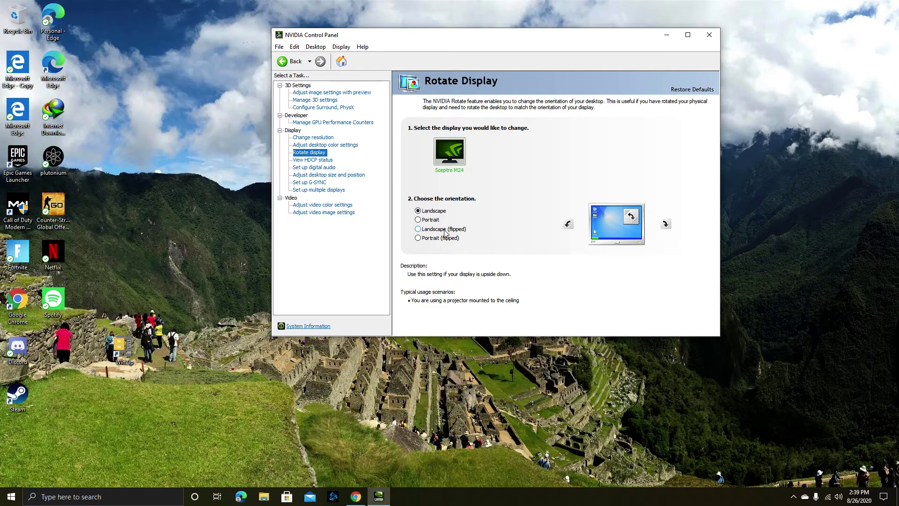
click(312, 159)
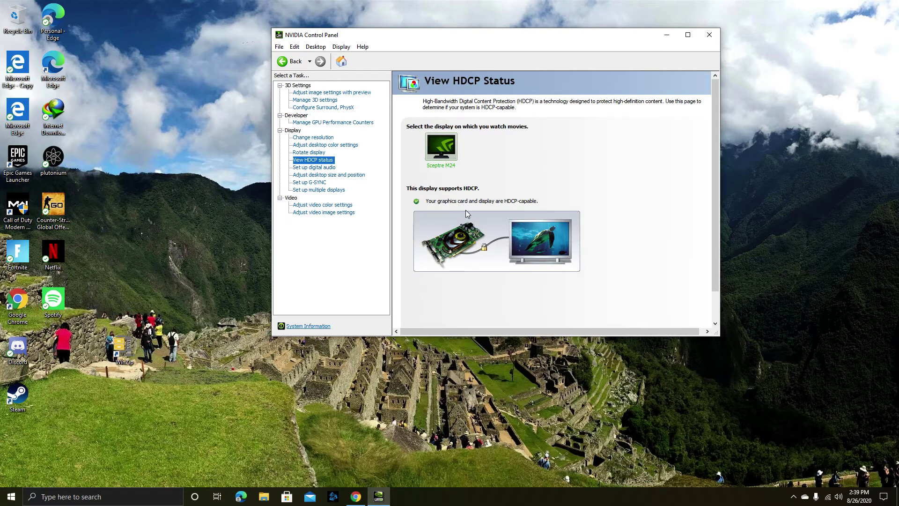
click(315, 167)
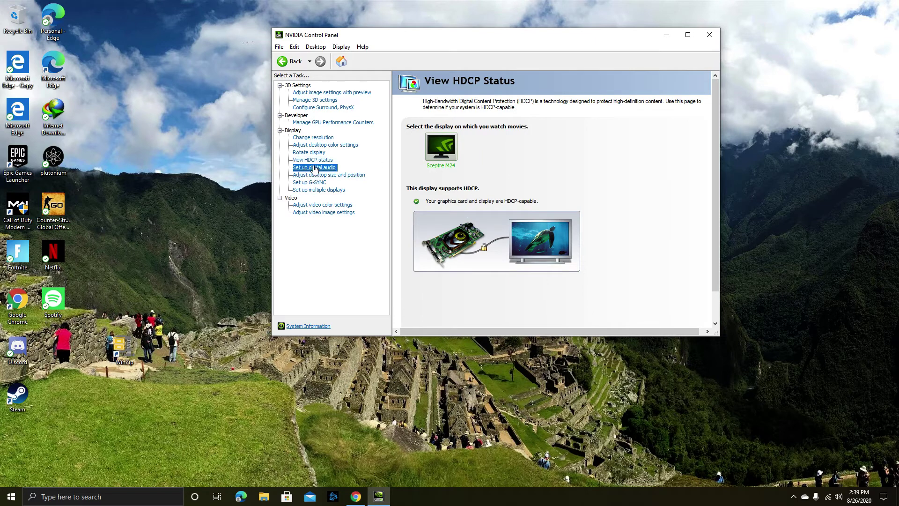
click(318, 175)
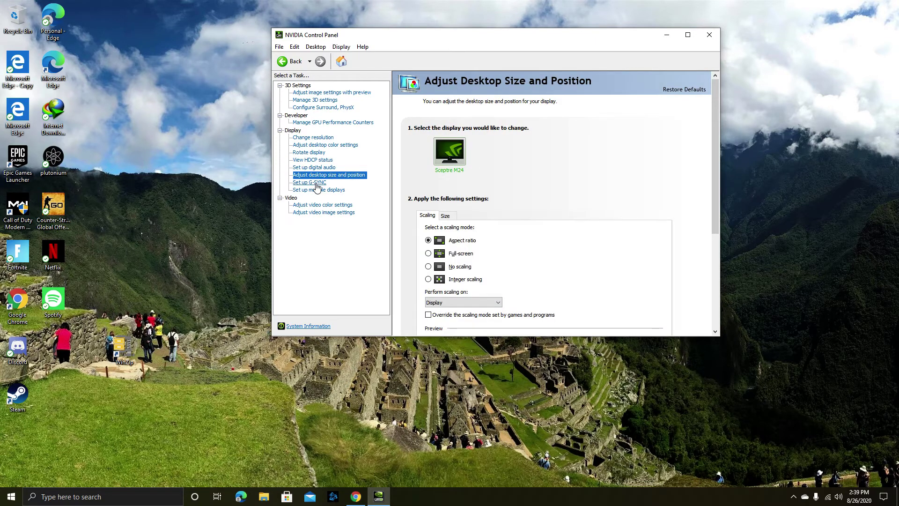
scroll(517, 224, down, 3)
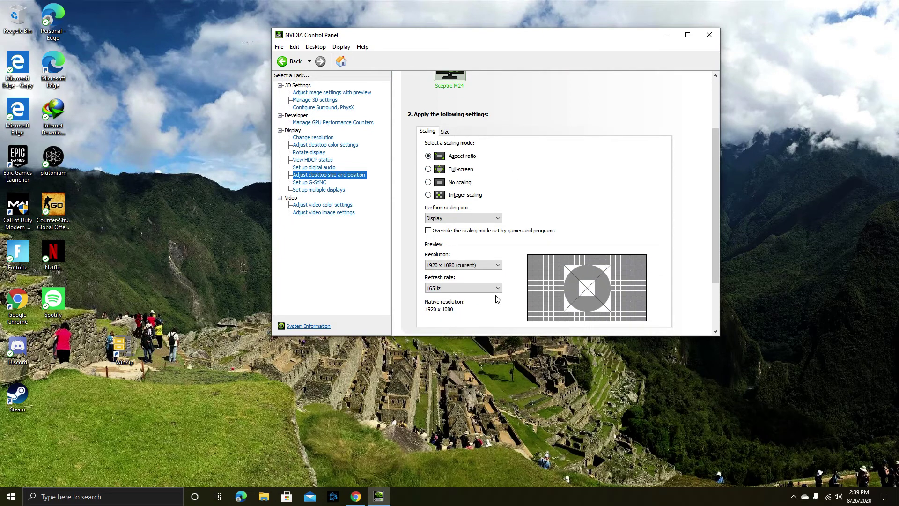
View the G-SYNC, multiple displays, video color and video image settings pages, and close the NVIDIA Control Panel.
click(326, 183)
click(327, 190)
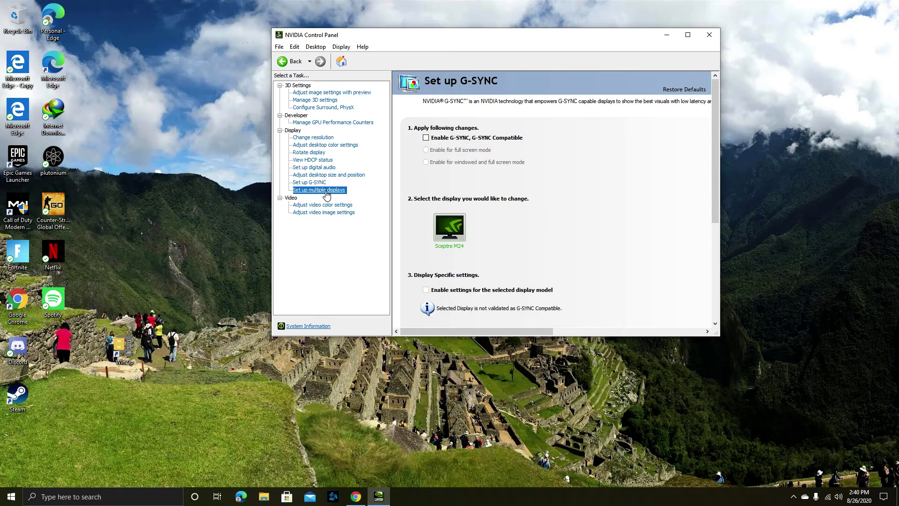
click(323, 206)
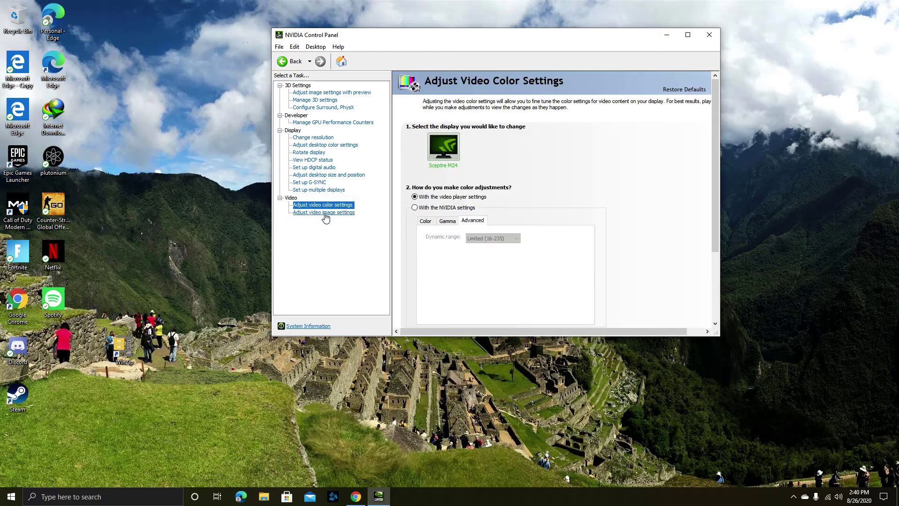
click(325, 213)
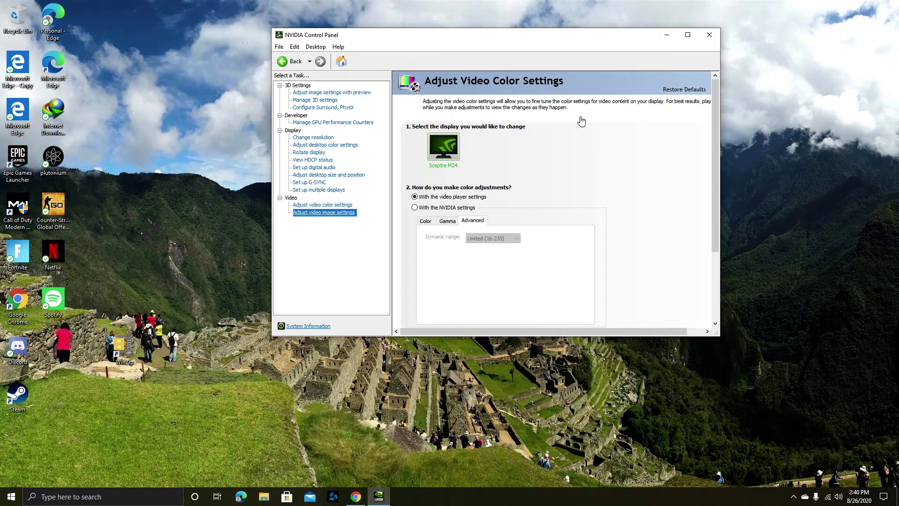
click(714, 40)
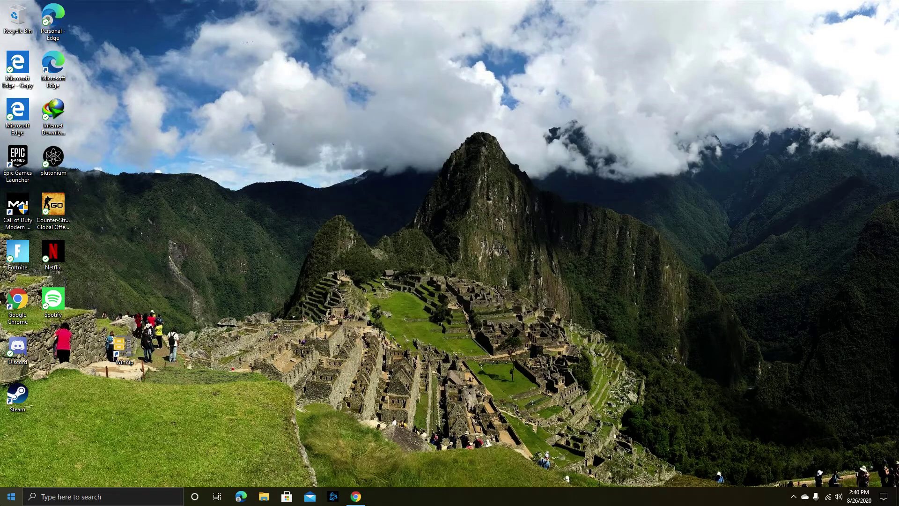
click(1, 500)
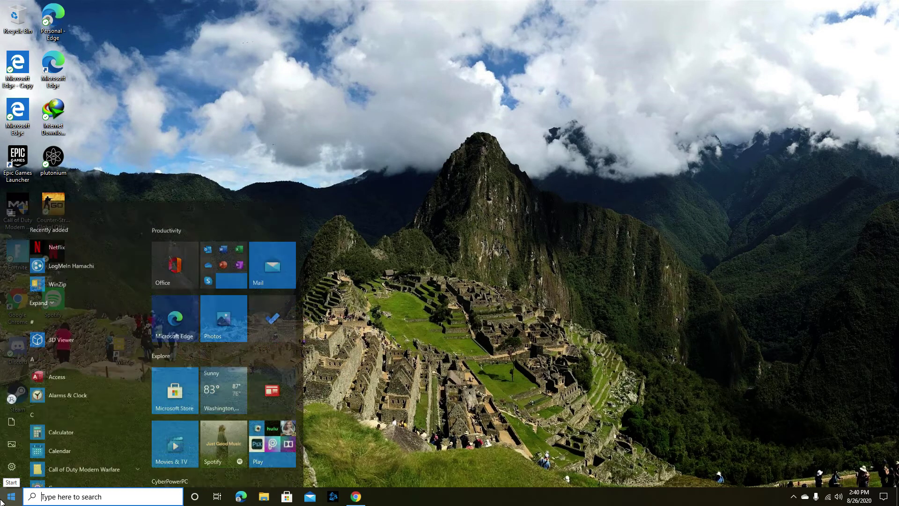
scroll(85, 294, down, 5)
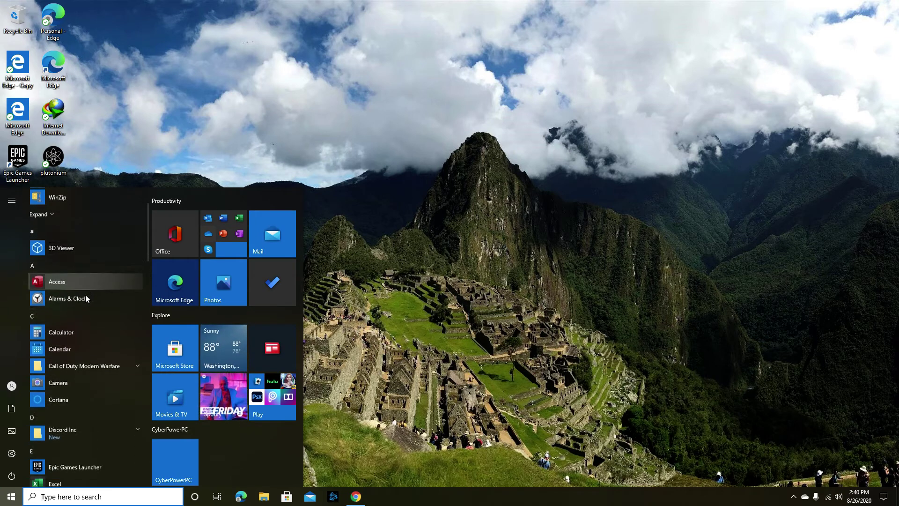
scroll(106, 398, up, 5)
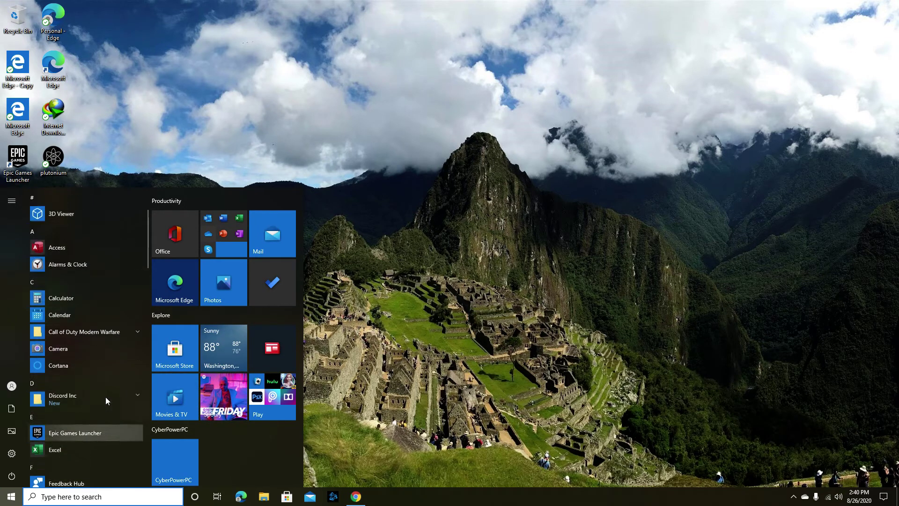
Search Windows for "nvidi", open GeForce Experience from the results, and dismiss its introductory tip.
click(98, 503)
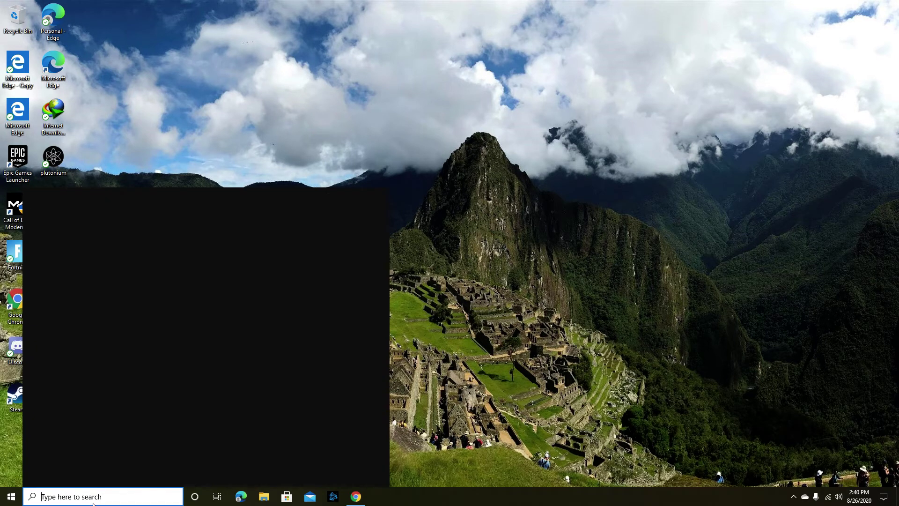
text(nvidi)
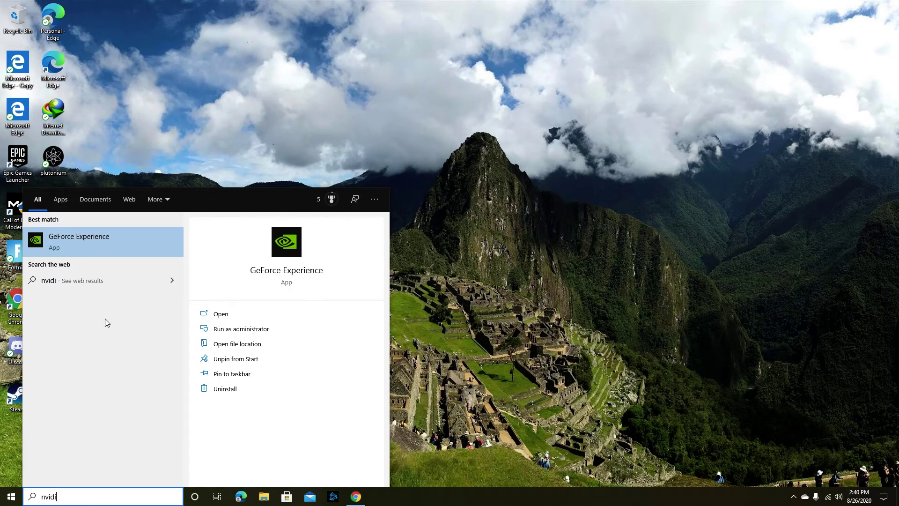
click(99, 240)
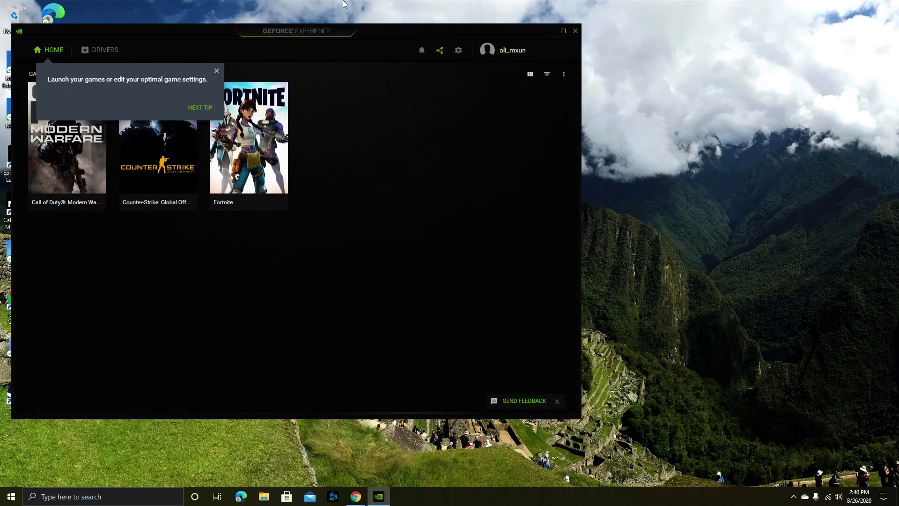
click(217, 72)
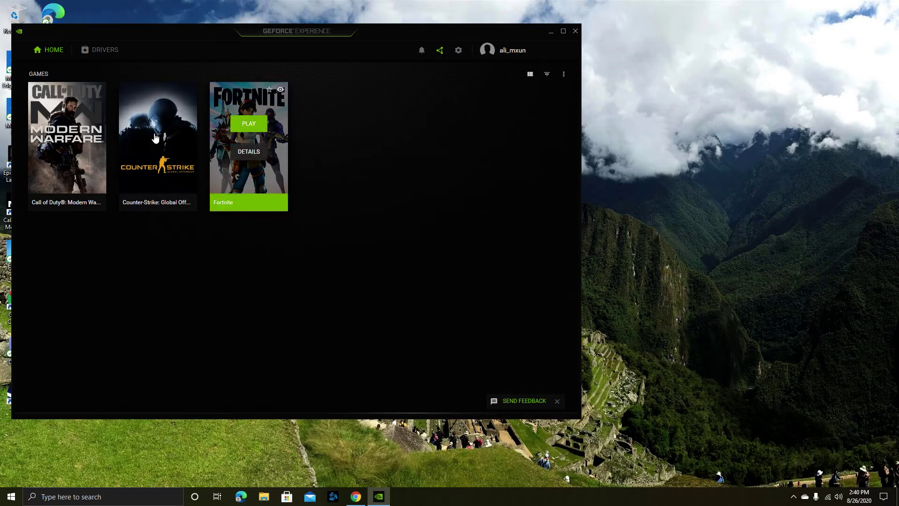
Check the GeForce Experience general settings and the available Game Ready driver, and return to the general settings.
click(458, 51)
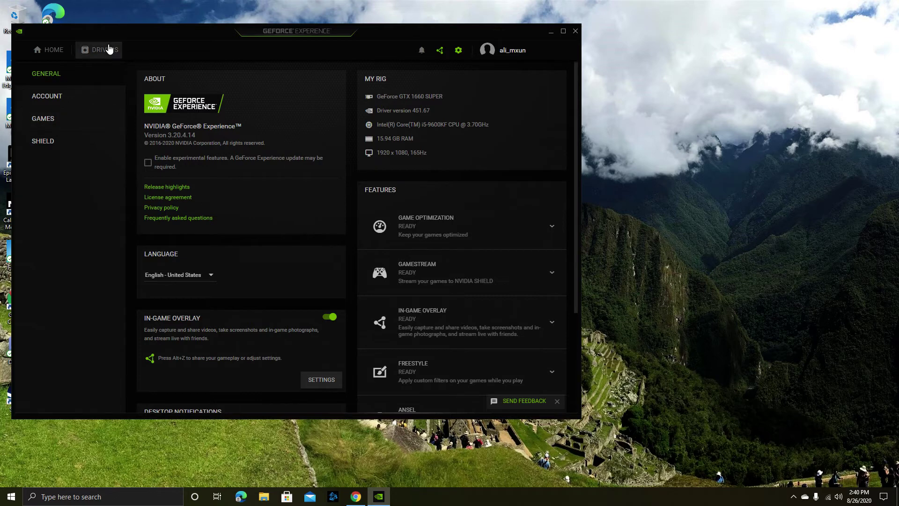
click(103, 50)
scroll(375, 94, down, 2)
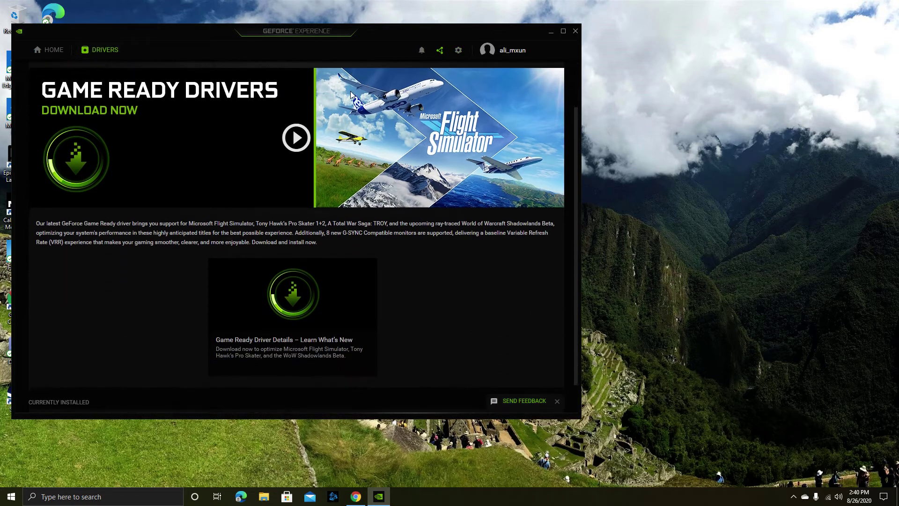
scroll(281, 100, up, 2)
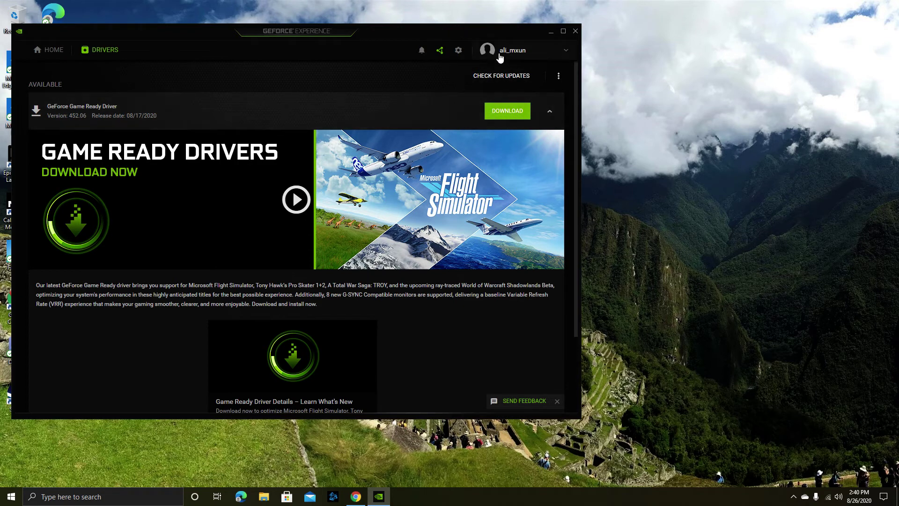
click(461, 53)
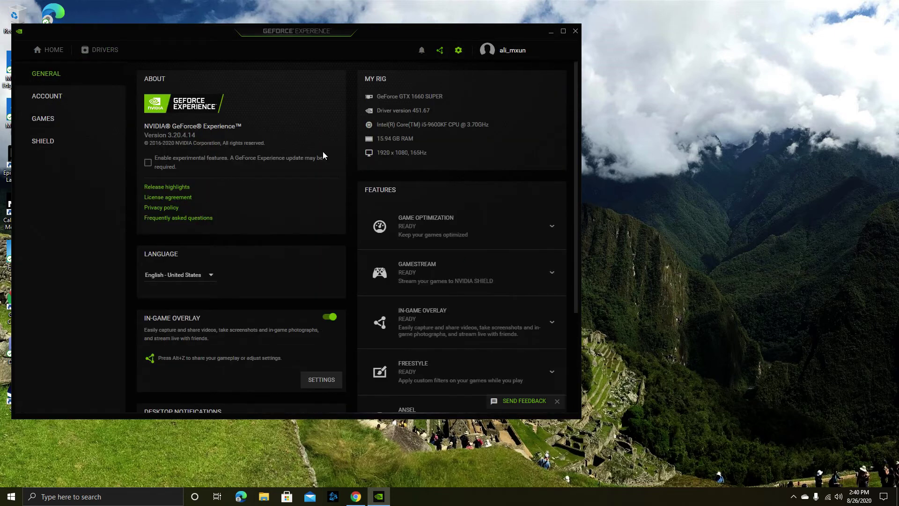
Review the remaining GeForce Experience general settings, the games library and the drivers page, and close GeForce Experience.
scroll(310, 147, down, 2)
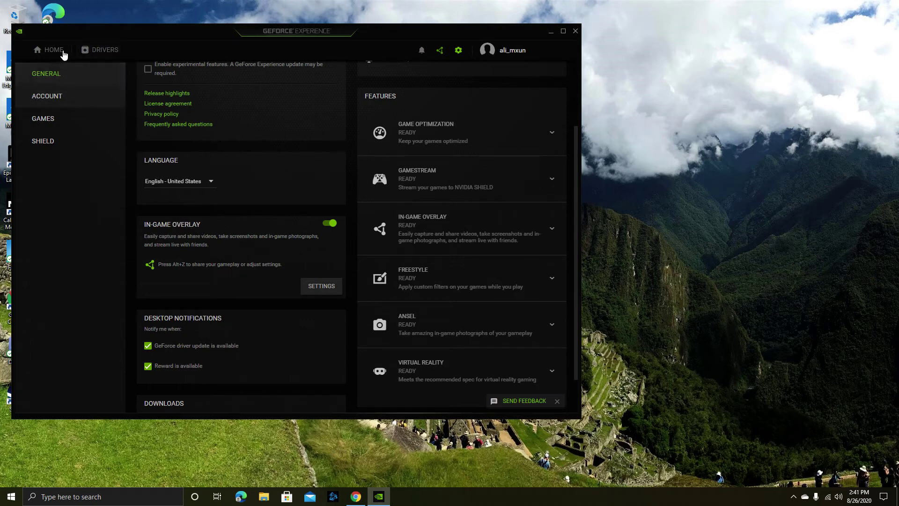
click(61, 50)
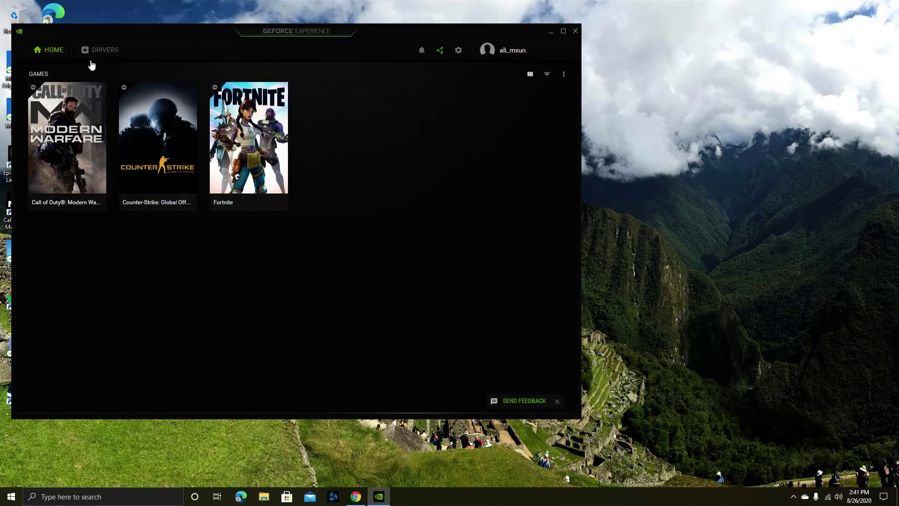
click(102, 51)
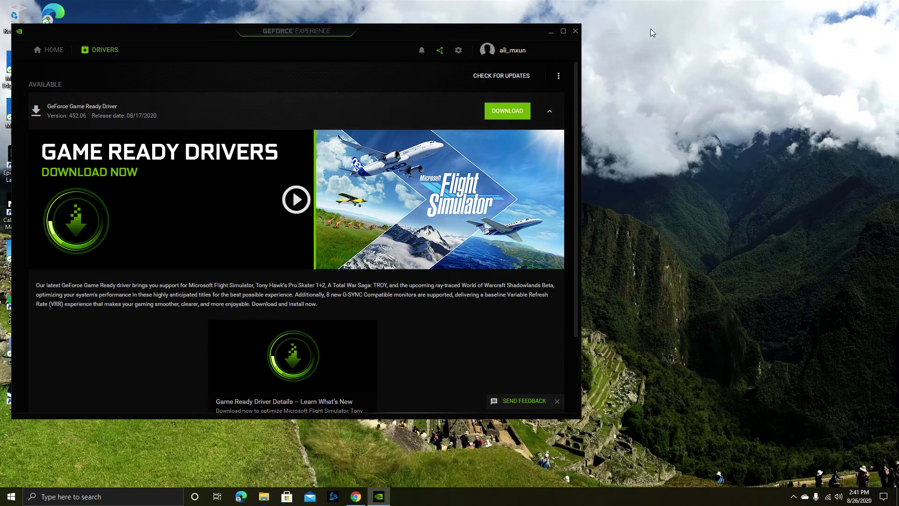
click(575, 31)
Search Windows for "power s", check the selected plan in the additional power settings, and close Power Options and Settings.
click(108, 496)
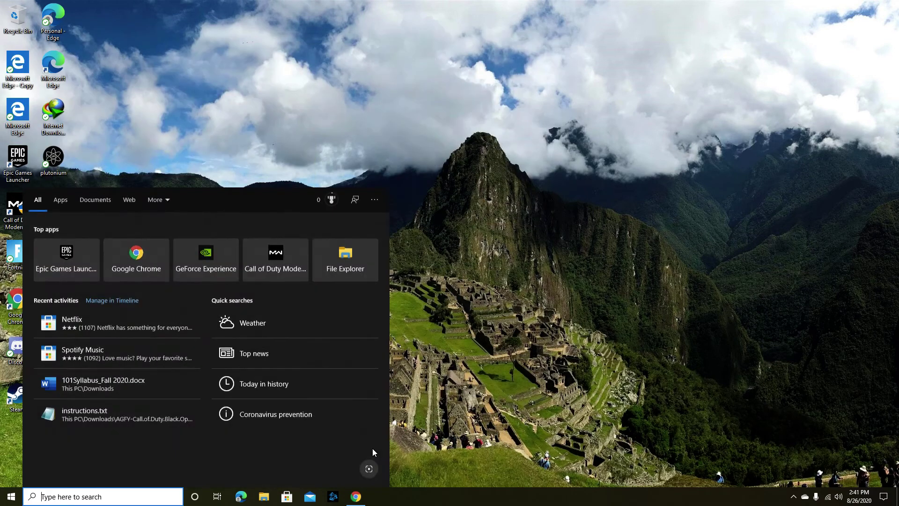
text(power)
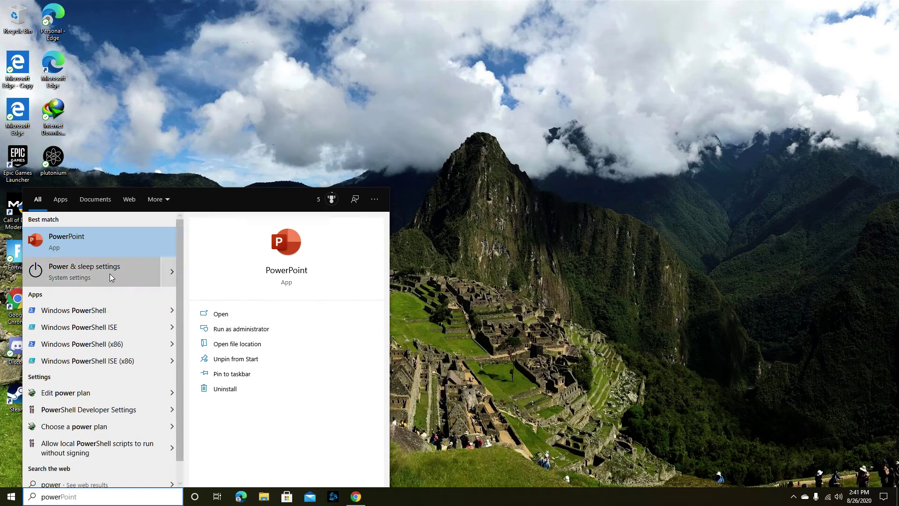
text( s)
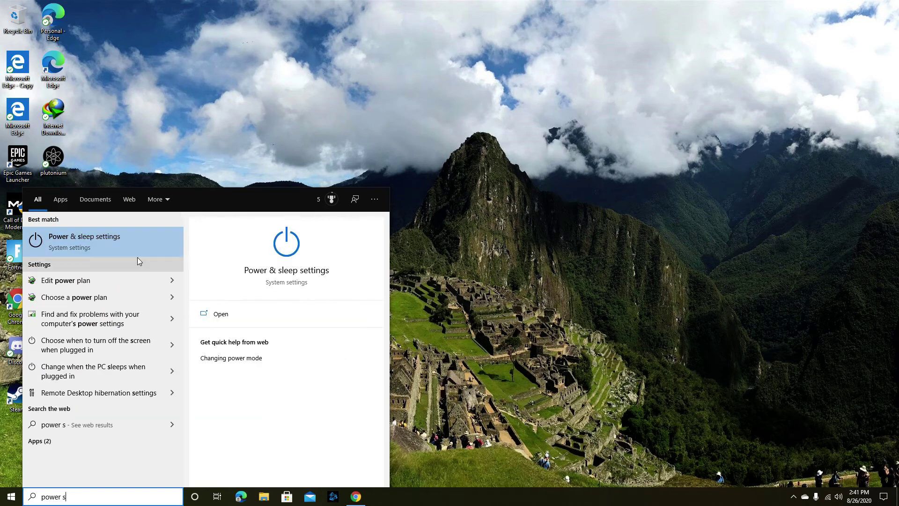
click(125, 227)
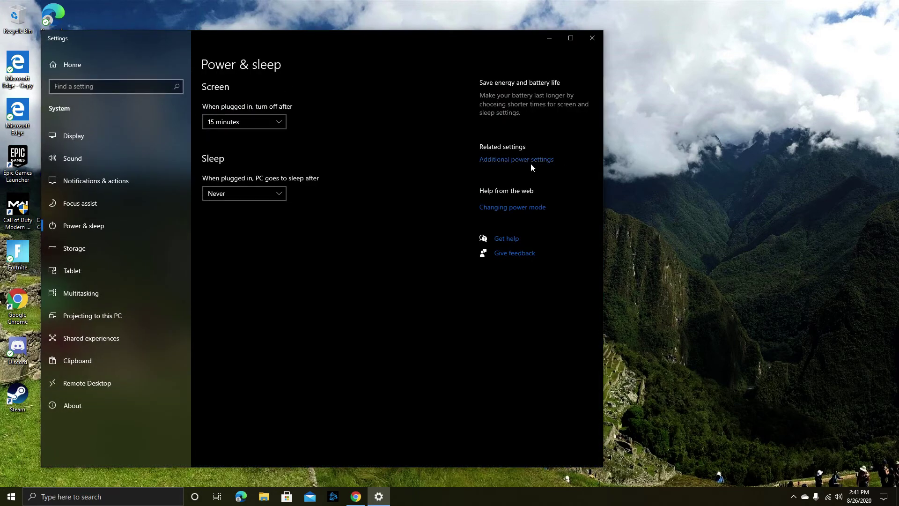
click(519, 159)
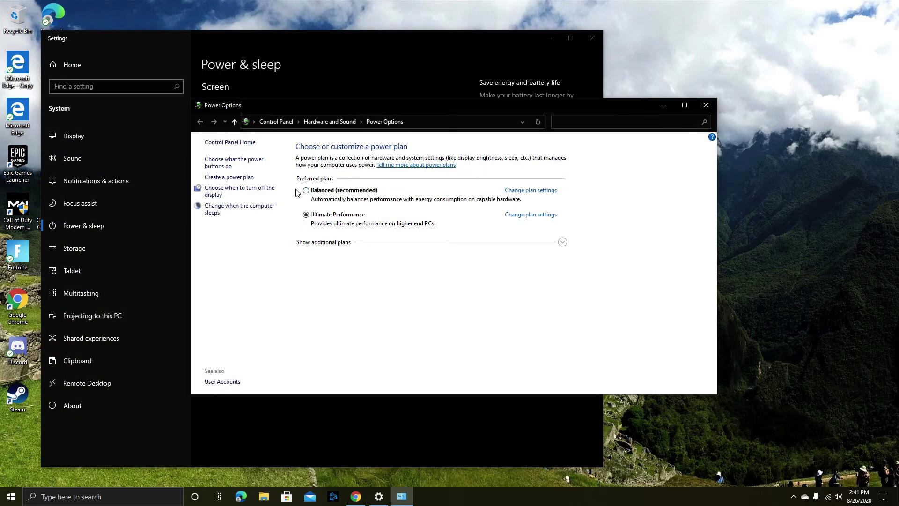
click(710, 105)
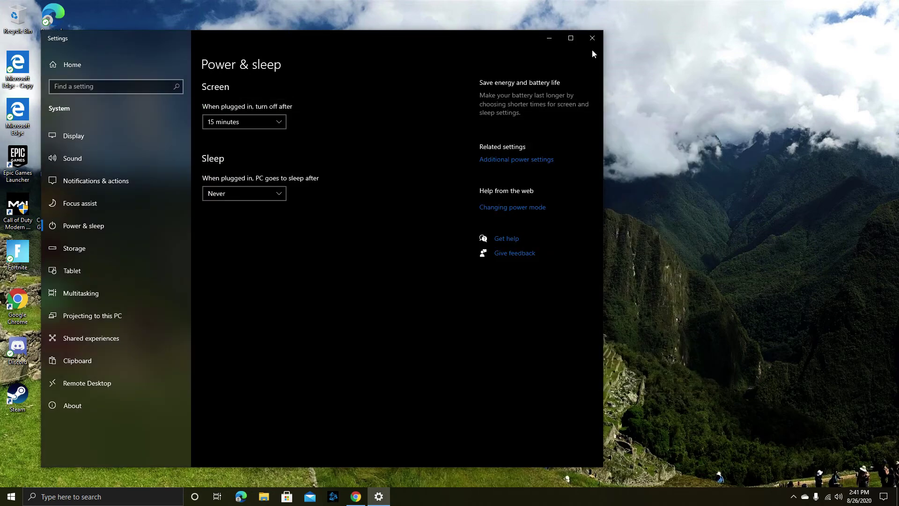
click(592, 38)
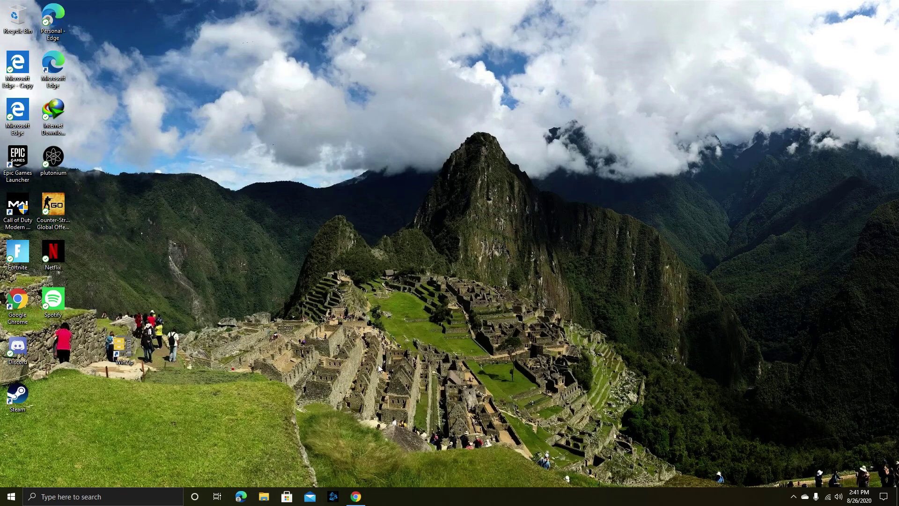